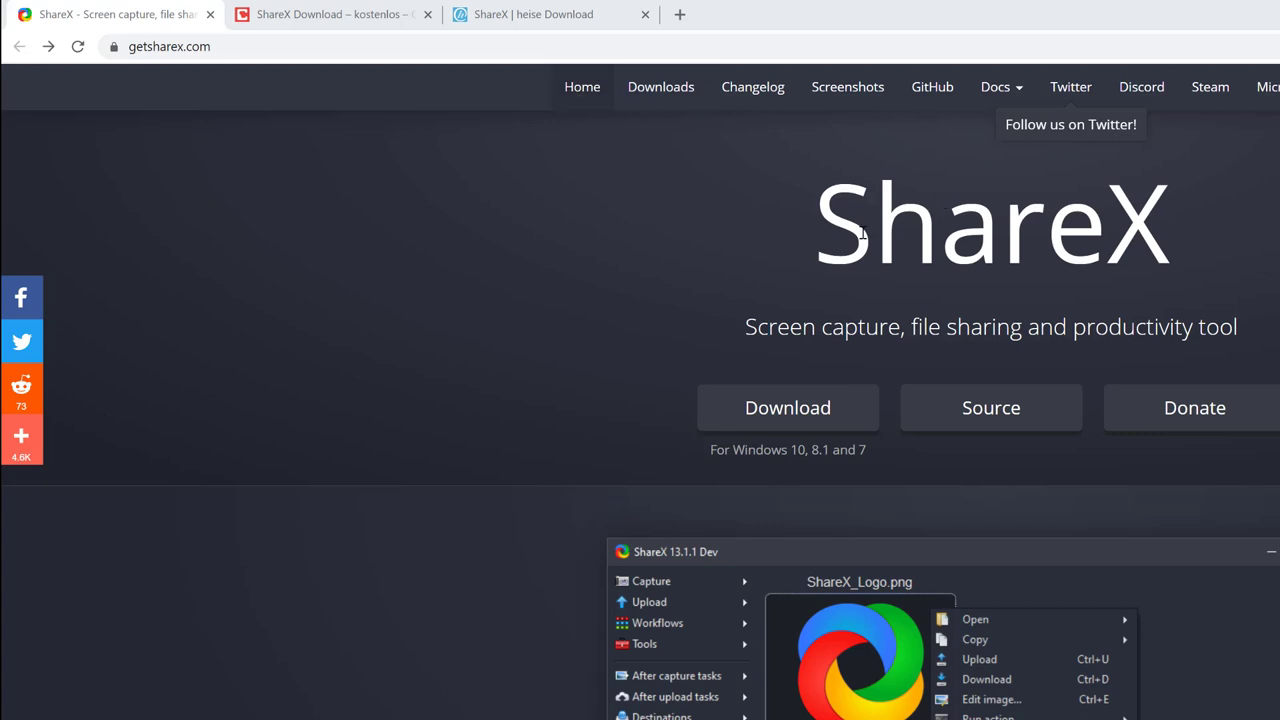
Open the GitHub release page for ShareX-13.2.1-setup.exe from the ShareX downloads list.
click(644, 88)
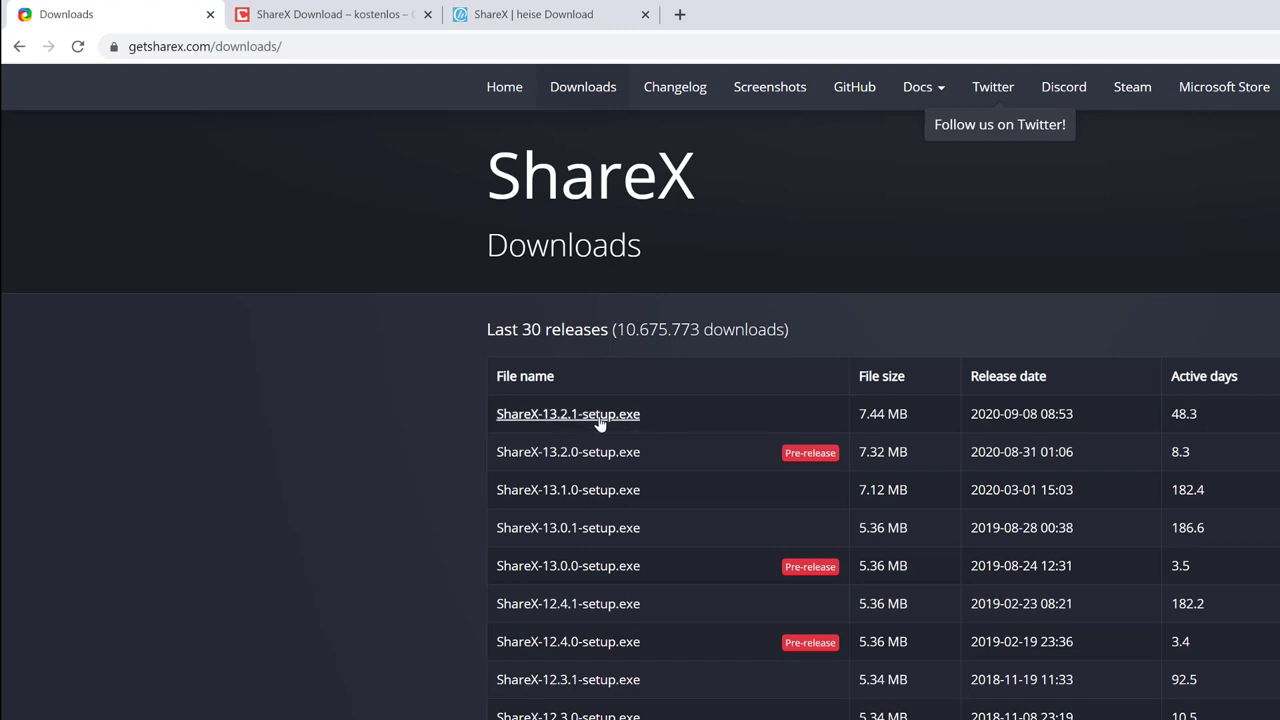
click(568, 422)
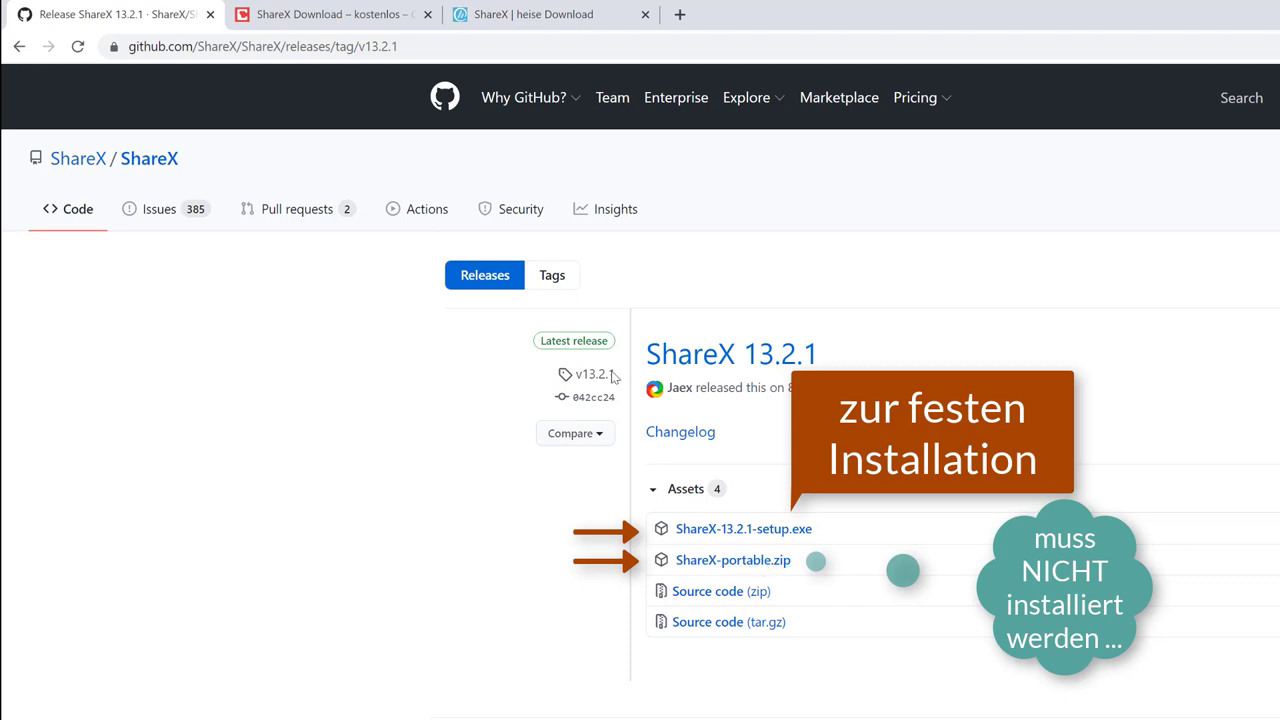
Look at the alternative ShareX download pages on CHIP and heise, and return to the GitHub release page.
click(322, 18)
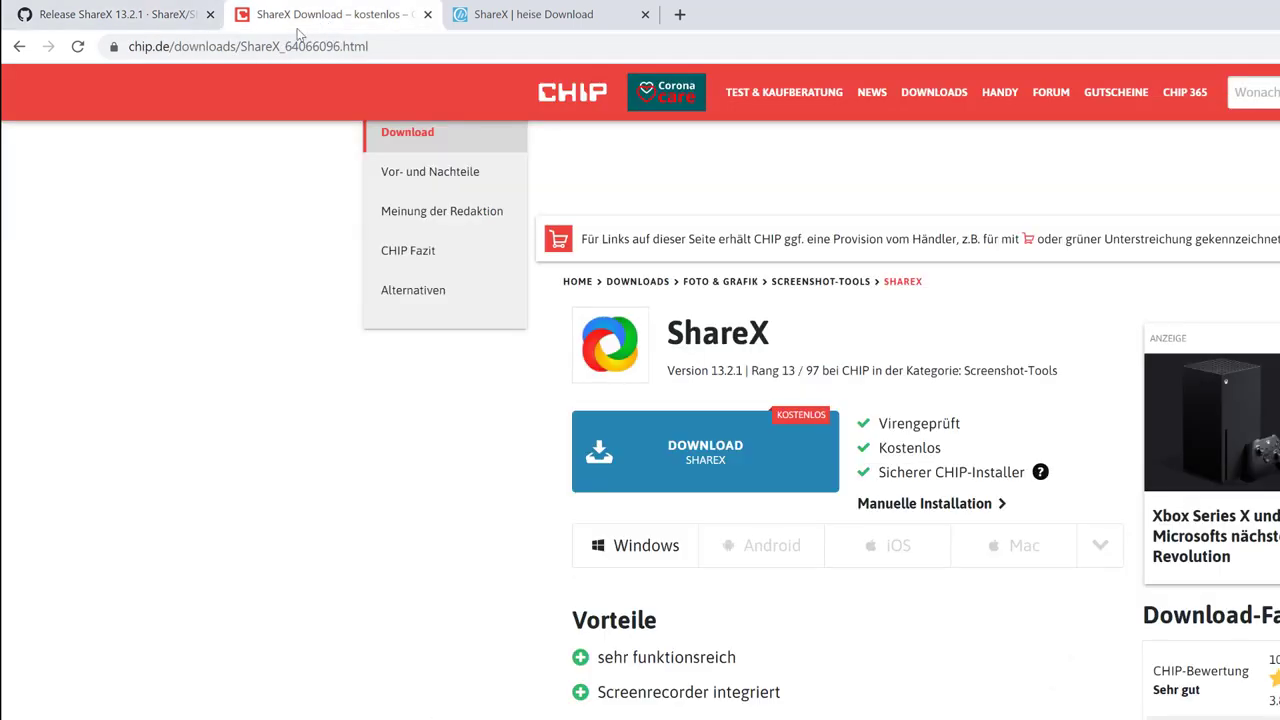
click(528, 18)
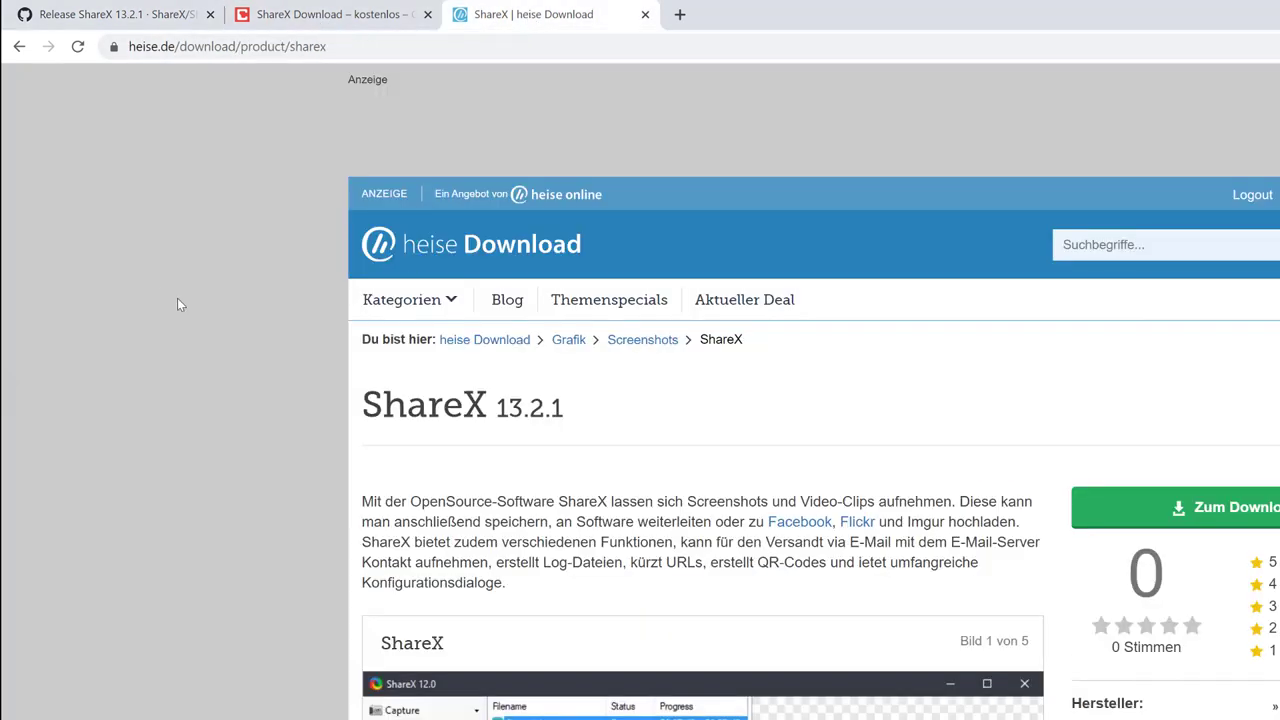
click(72, 22)
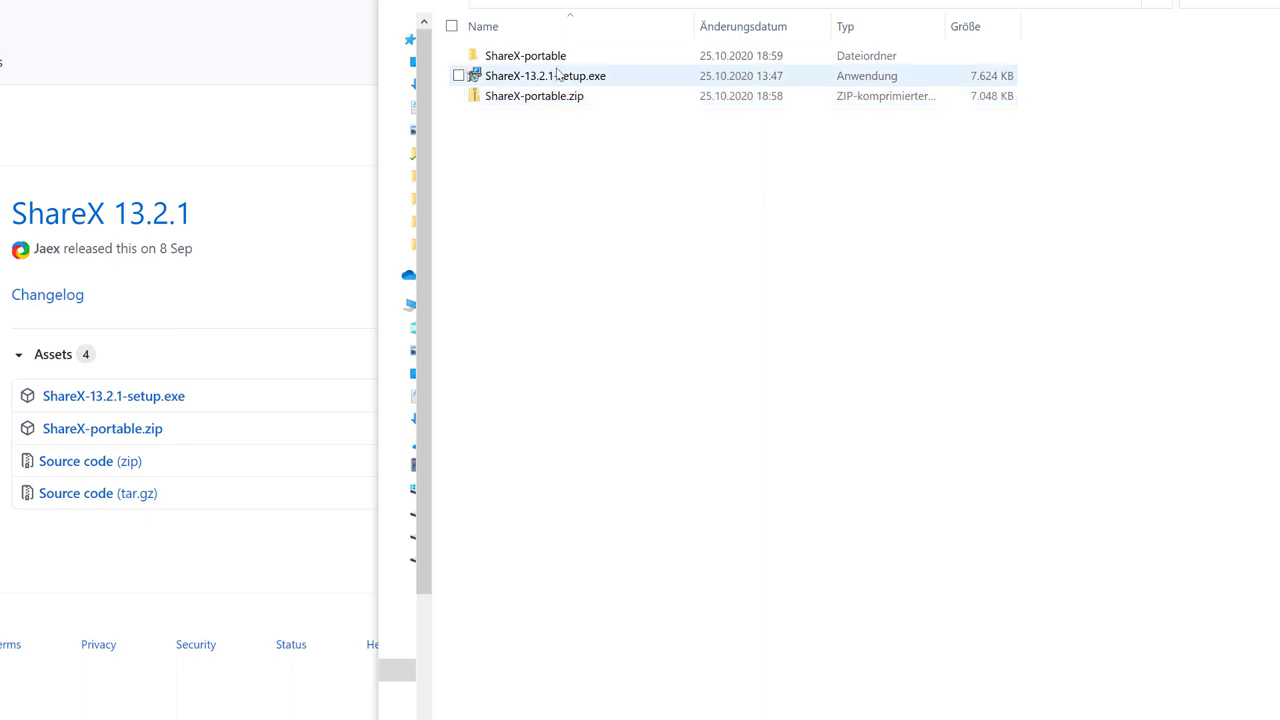
Check which file actions are available for ShareX-portable.zip in the folder of downloaded files.
click(517, 84)
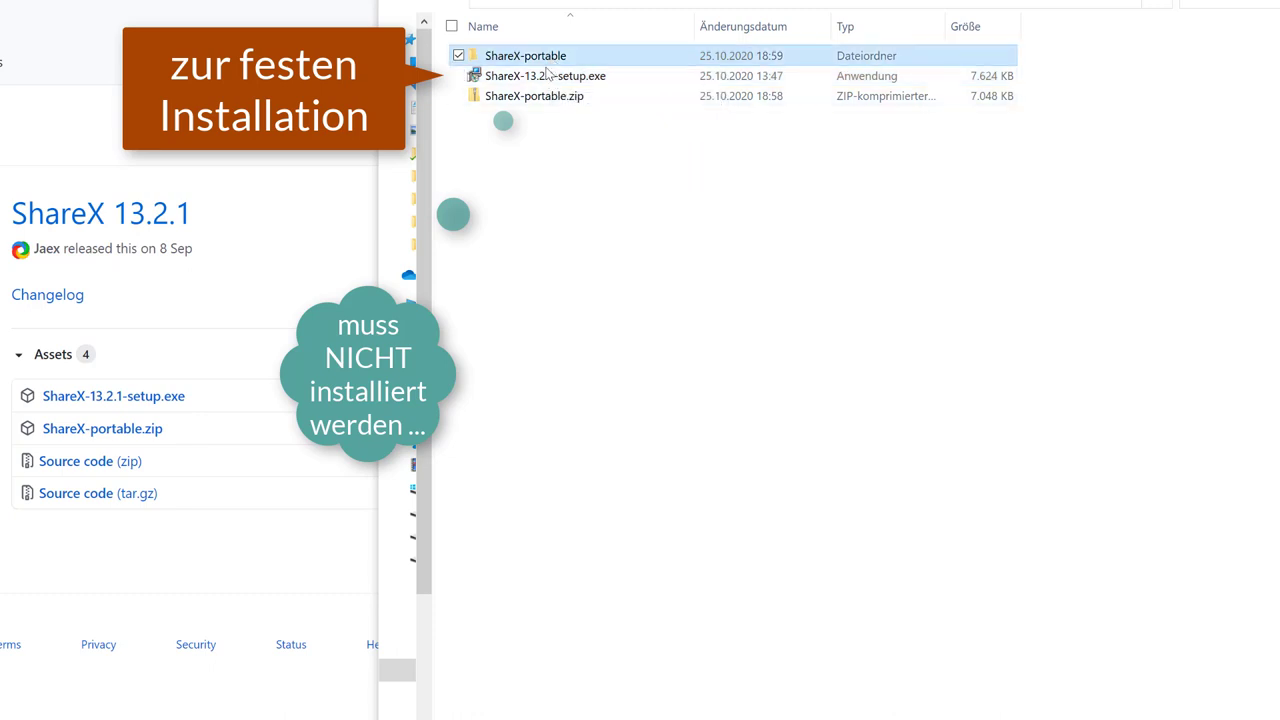
click(589, 101)
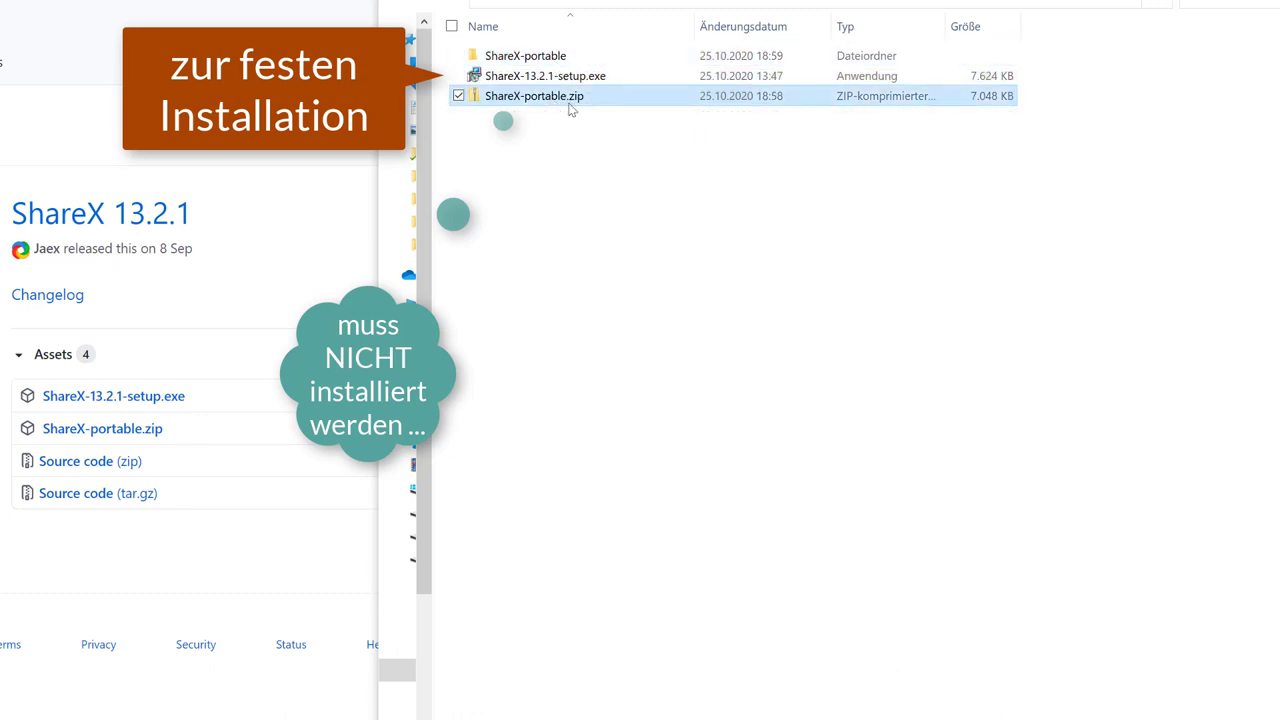
right_click(571, 106)
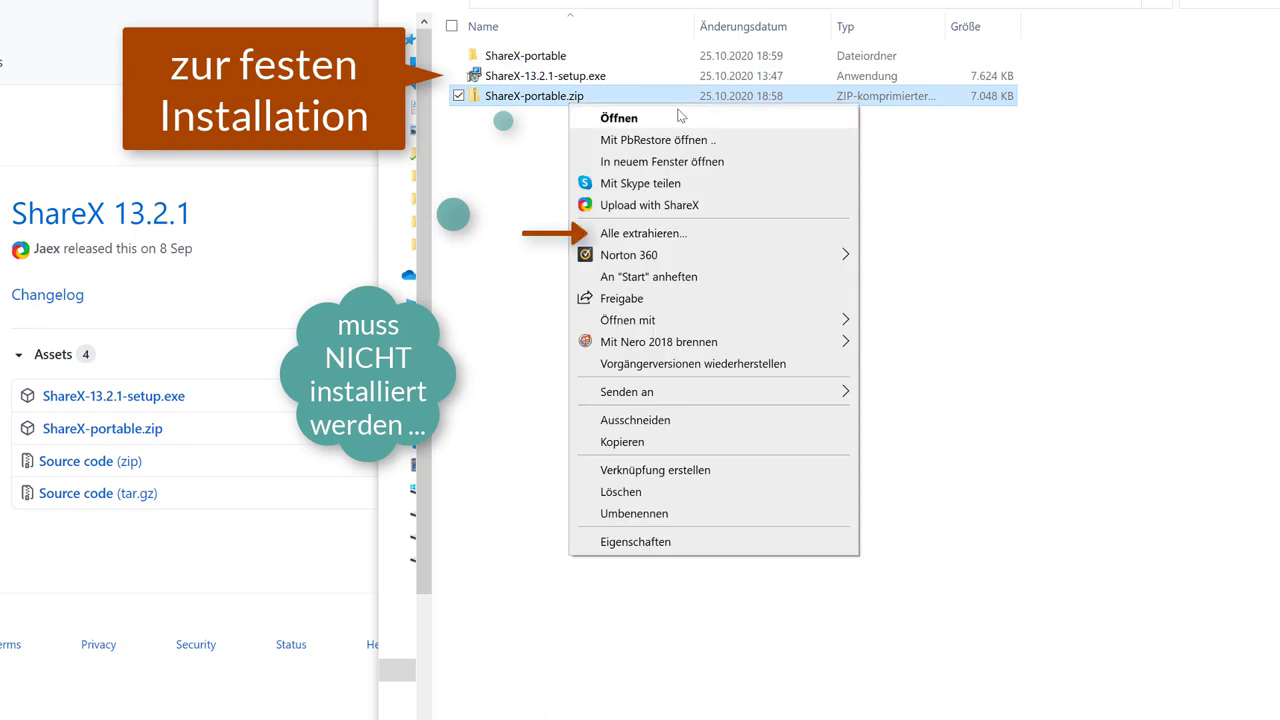
click(1016, 240)
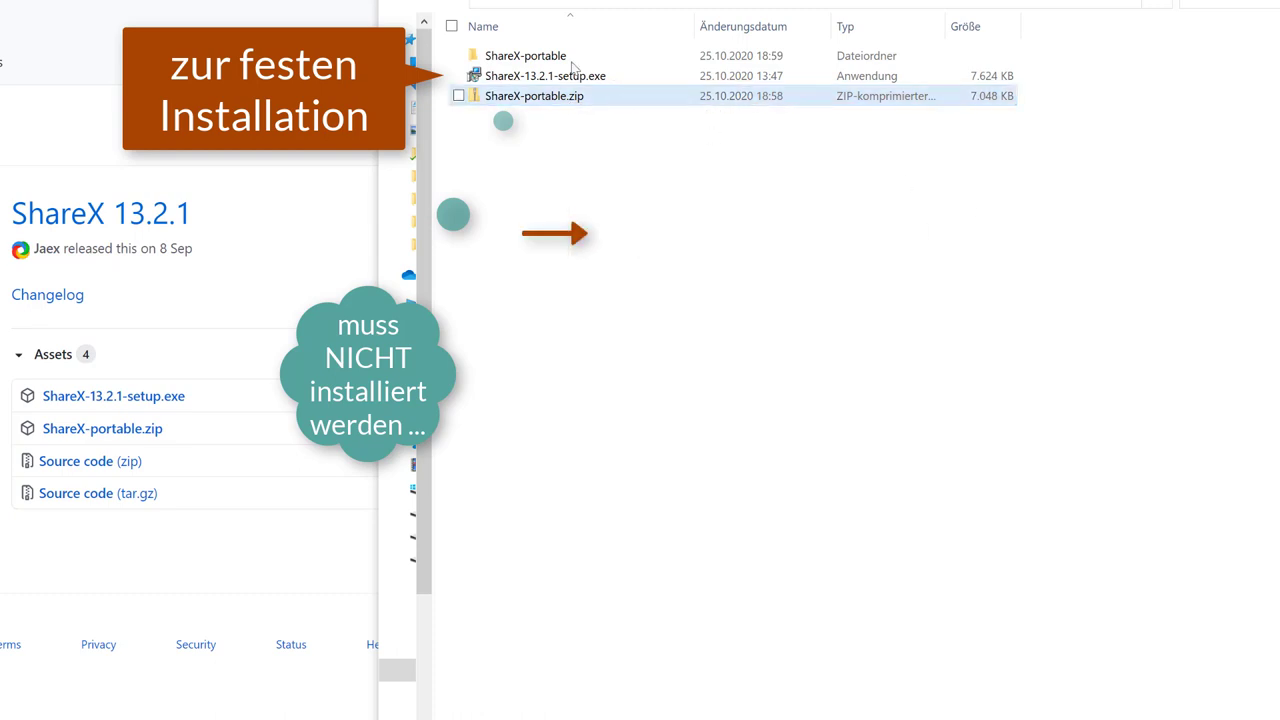
Open the extracted ShareX-portable folder and select ShareX.exe.
click(560, 56)
double_click(560, 56)
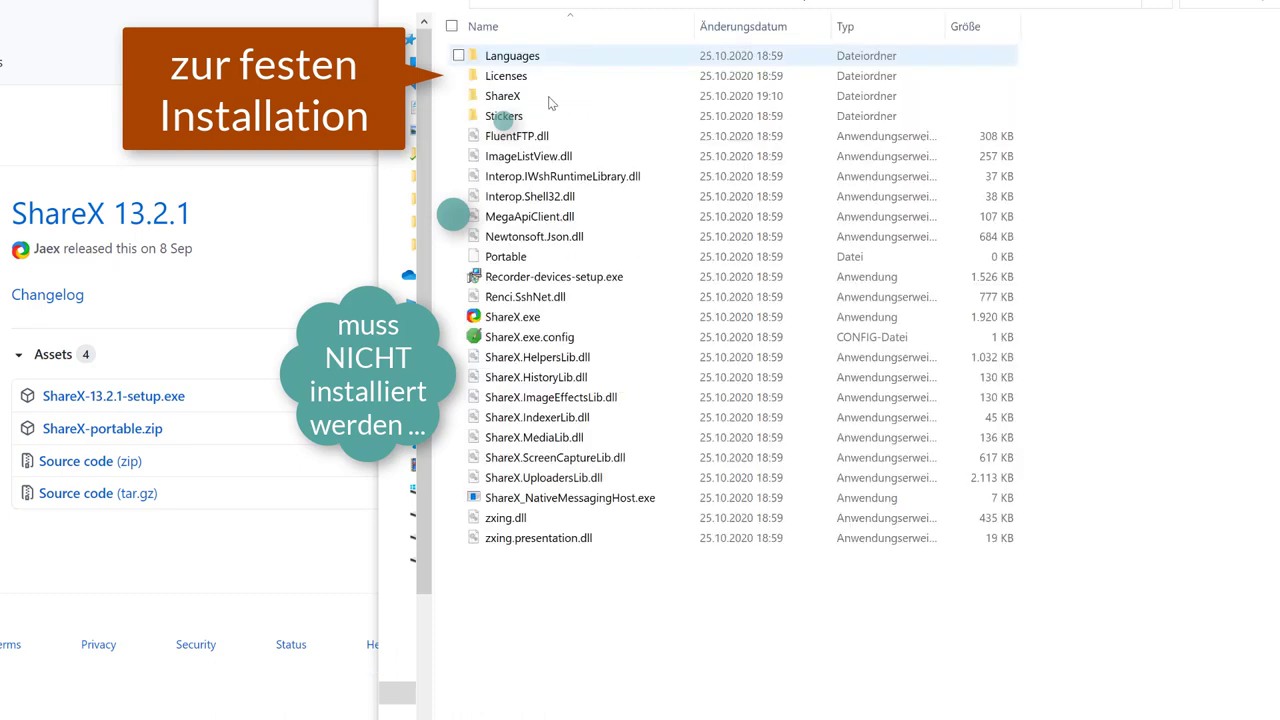
click(546, 316)
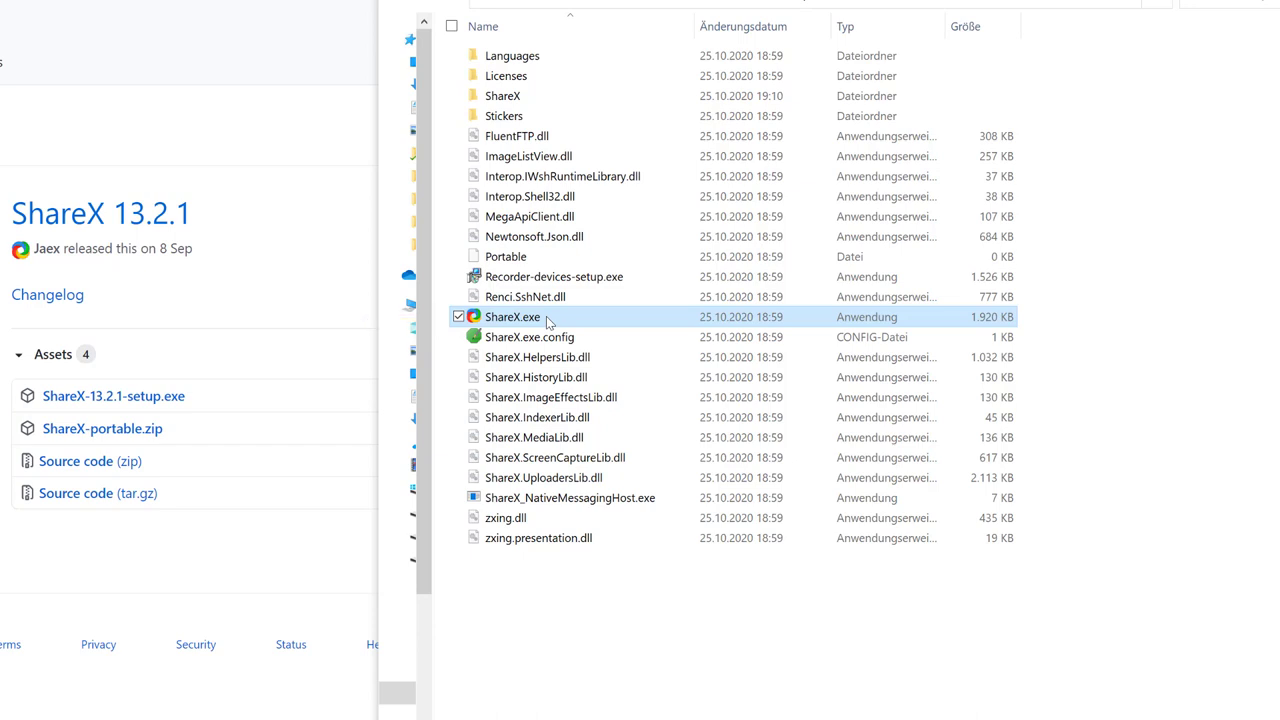
click(742, 3)
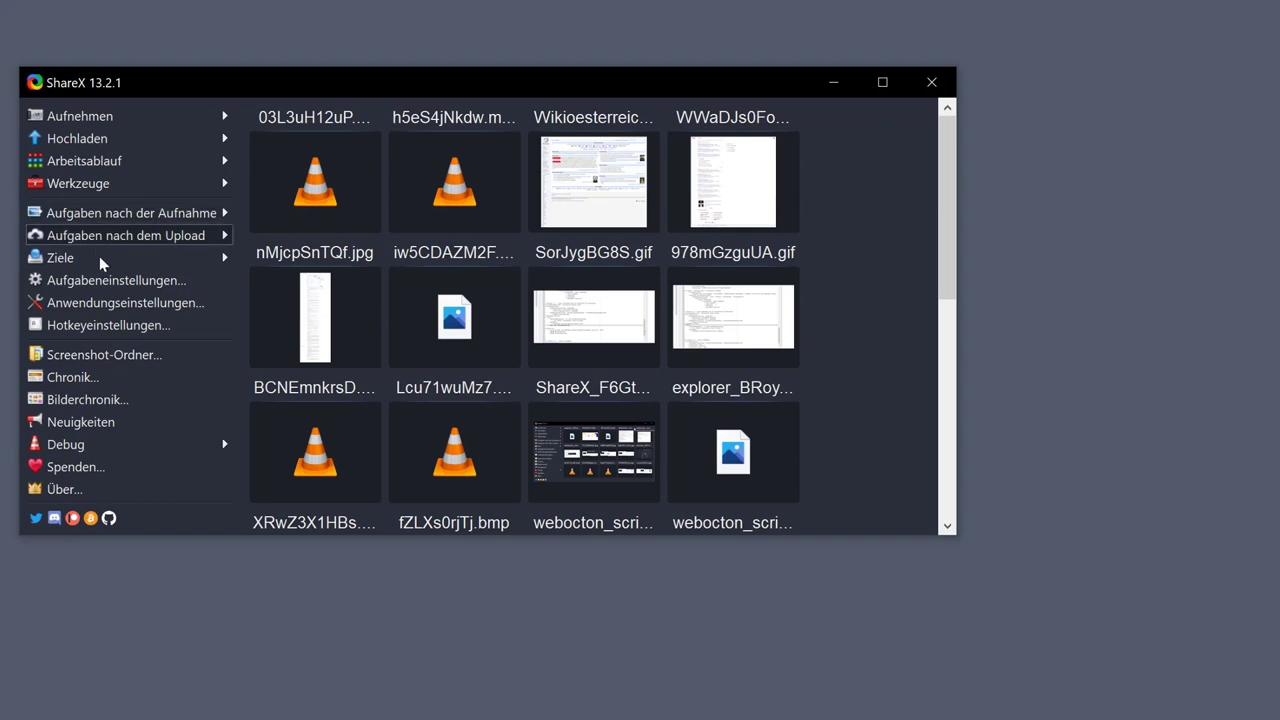
Assign Pause as the hotkey for "Gesamten Bildschirm aufnehmen" in the hotkey settings and close them.
click(95, 327)
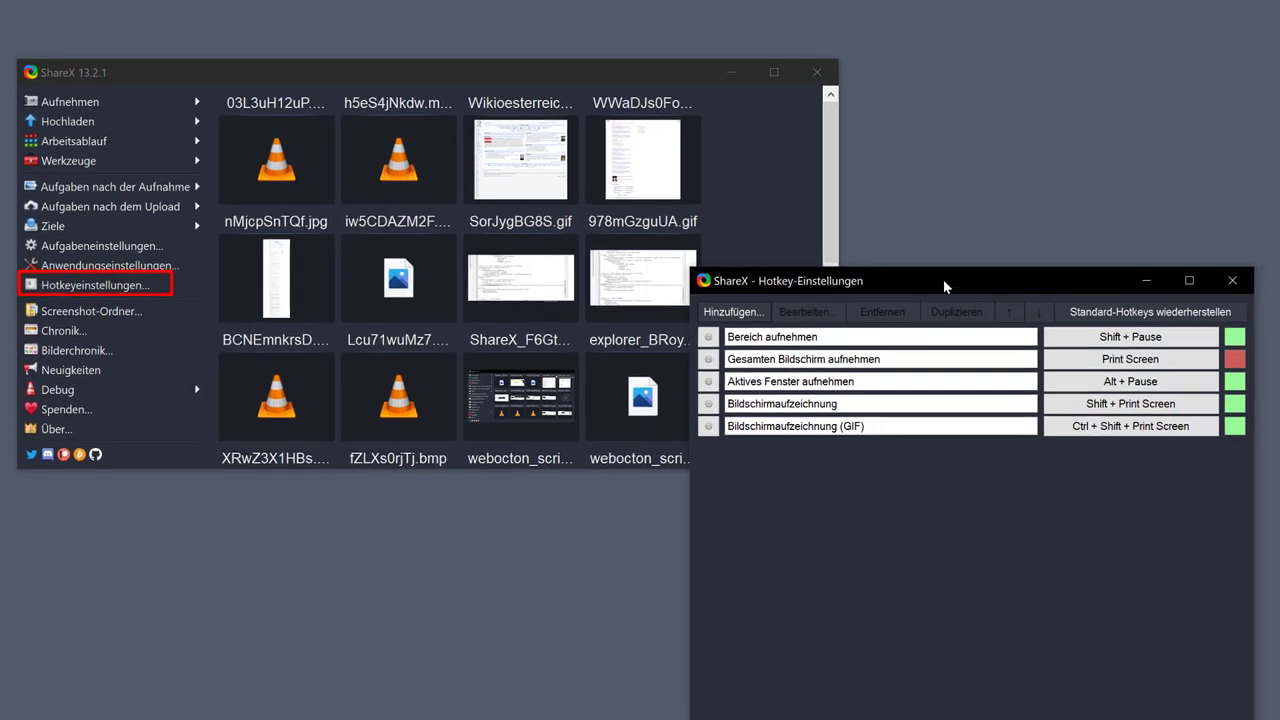
drag(912, 291, 391, 474)
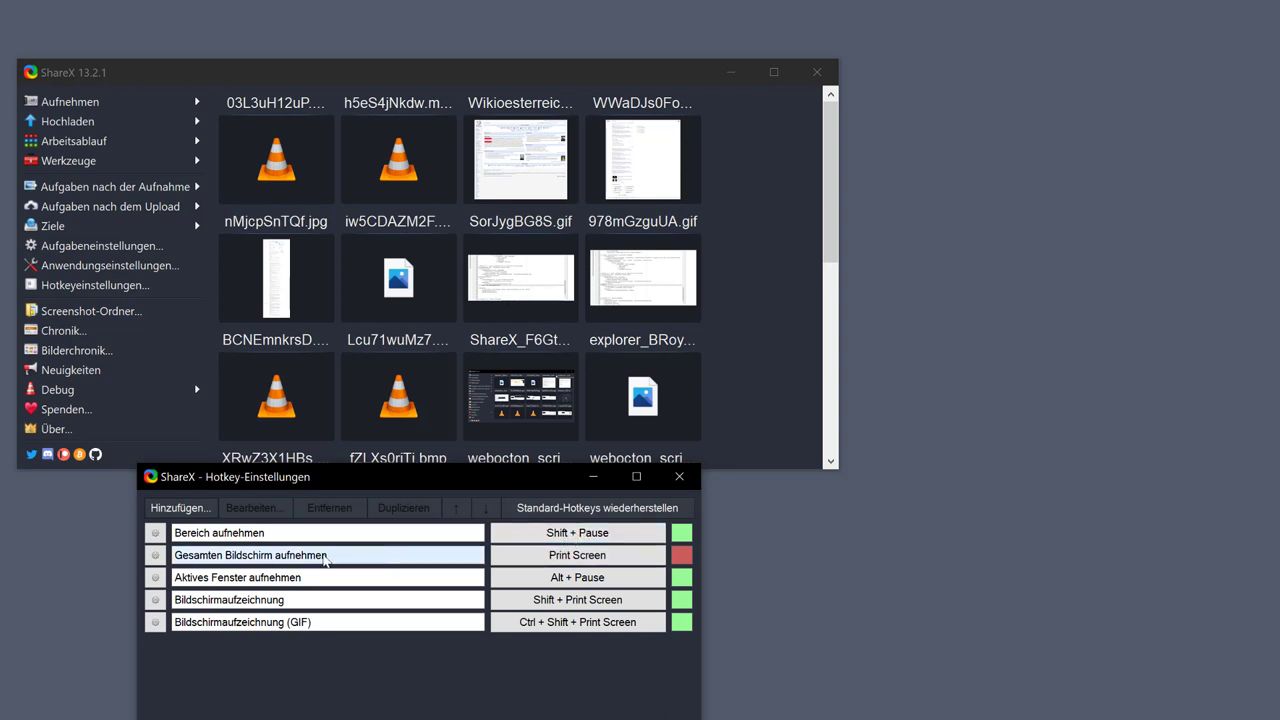
click(582, 560)
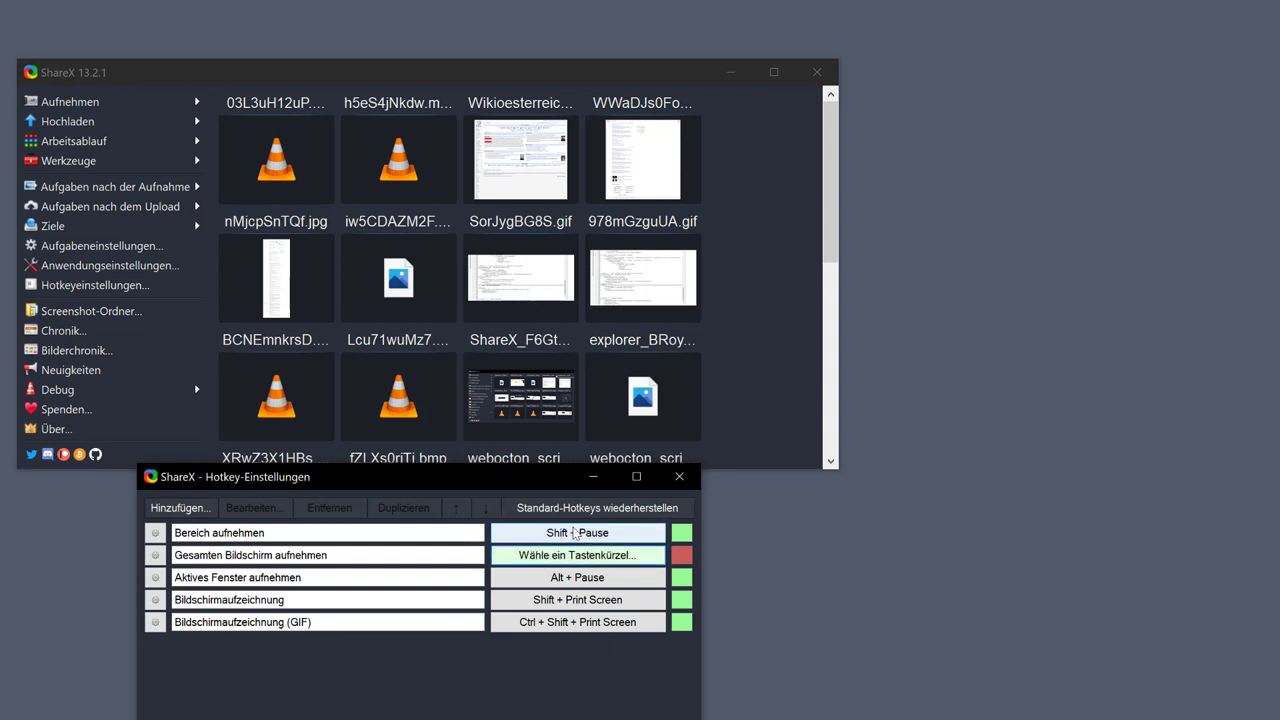
key(Pause)
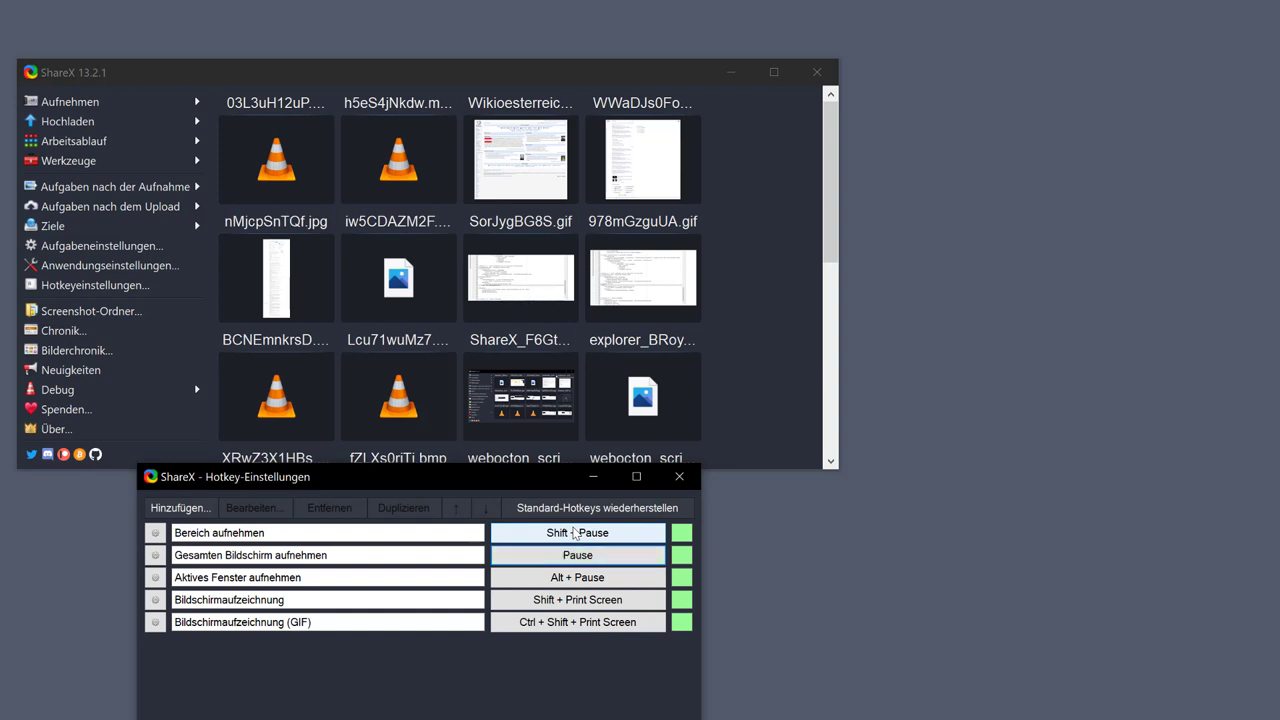
click(575, 556)
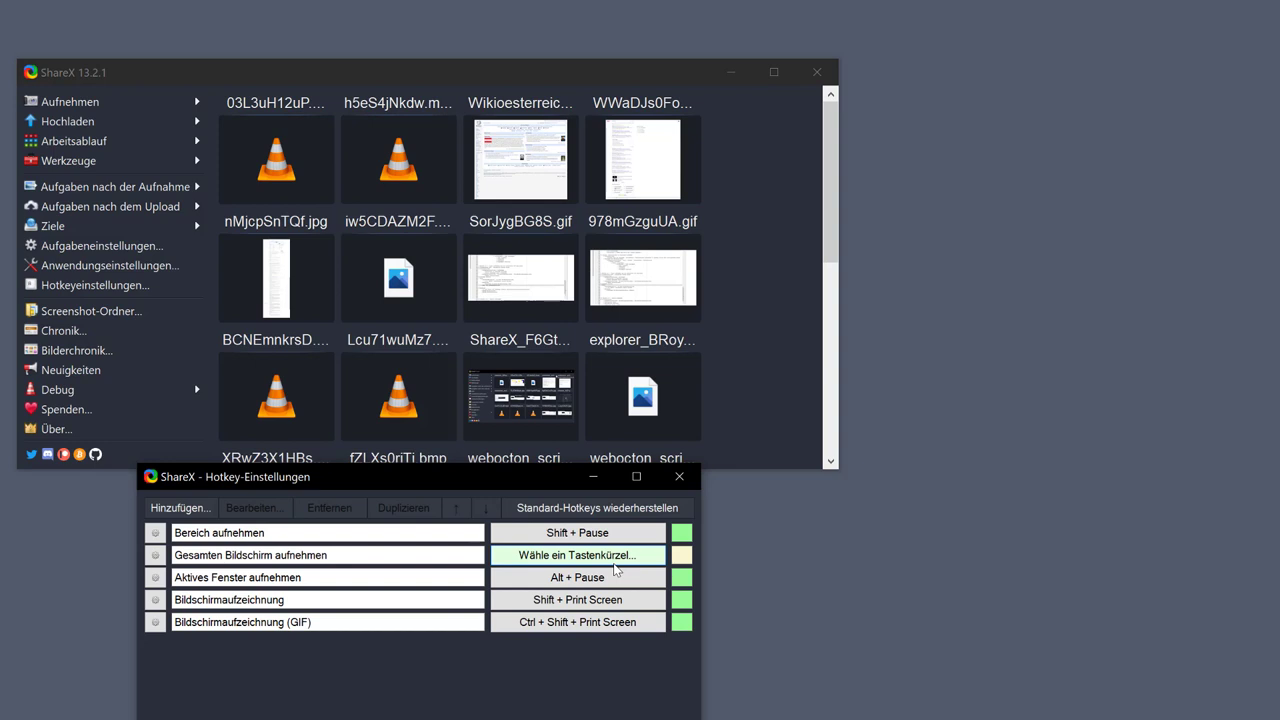
key(Pause)
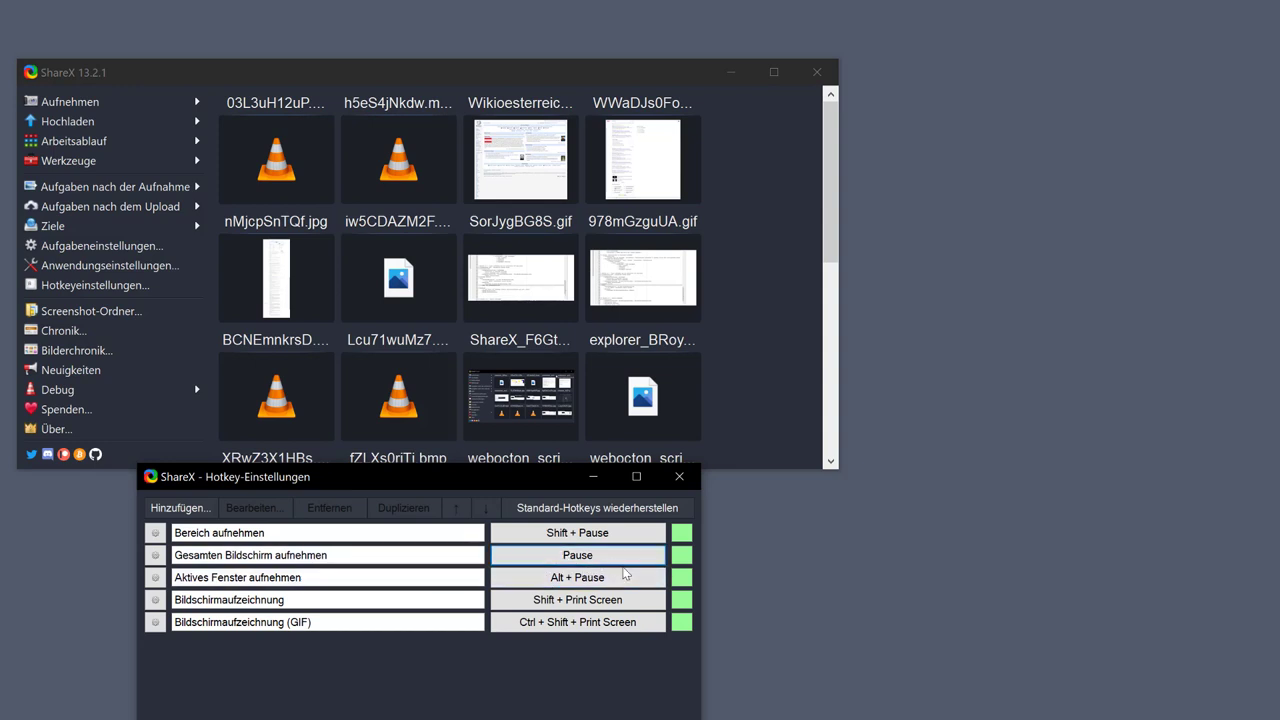
click(680, 478)
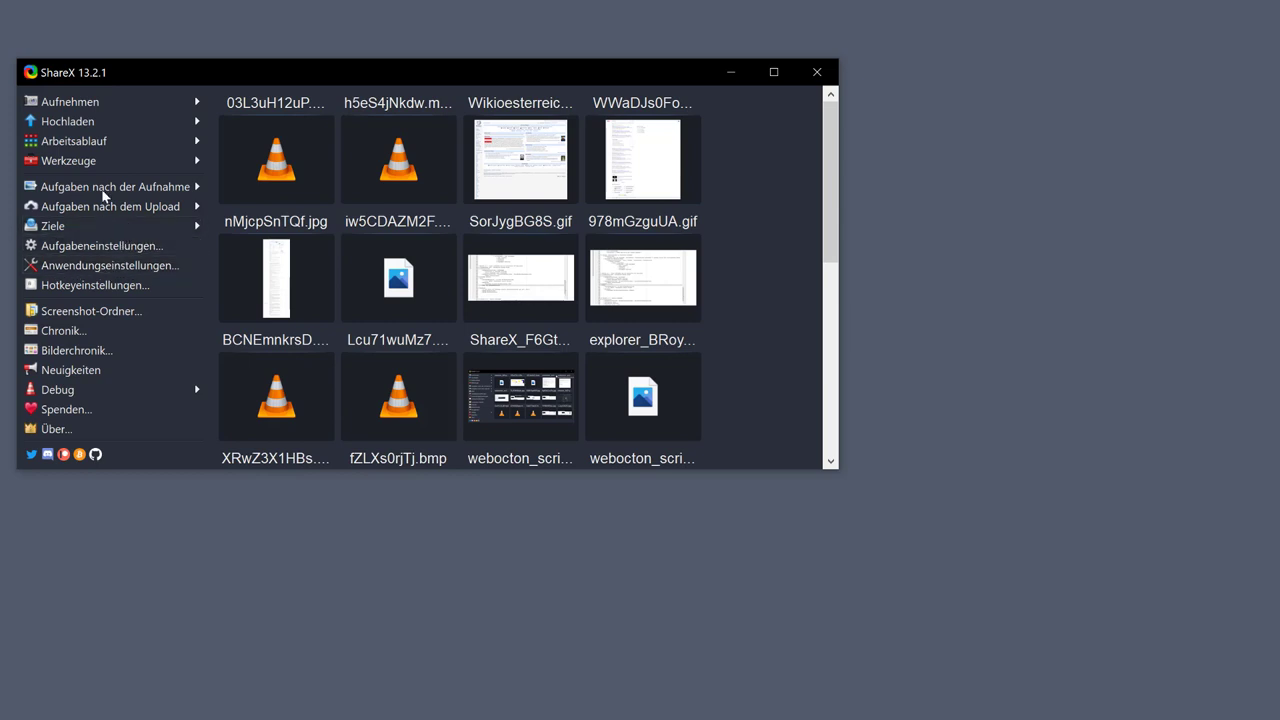
Set the custom theme to Light in the Design section of the application settings.
click(138, 275)
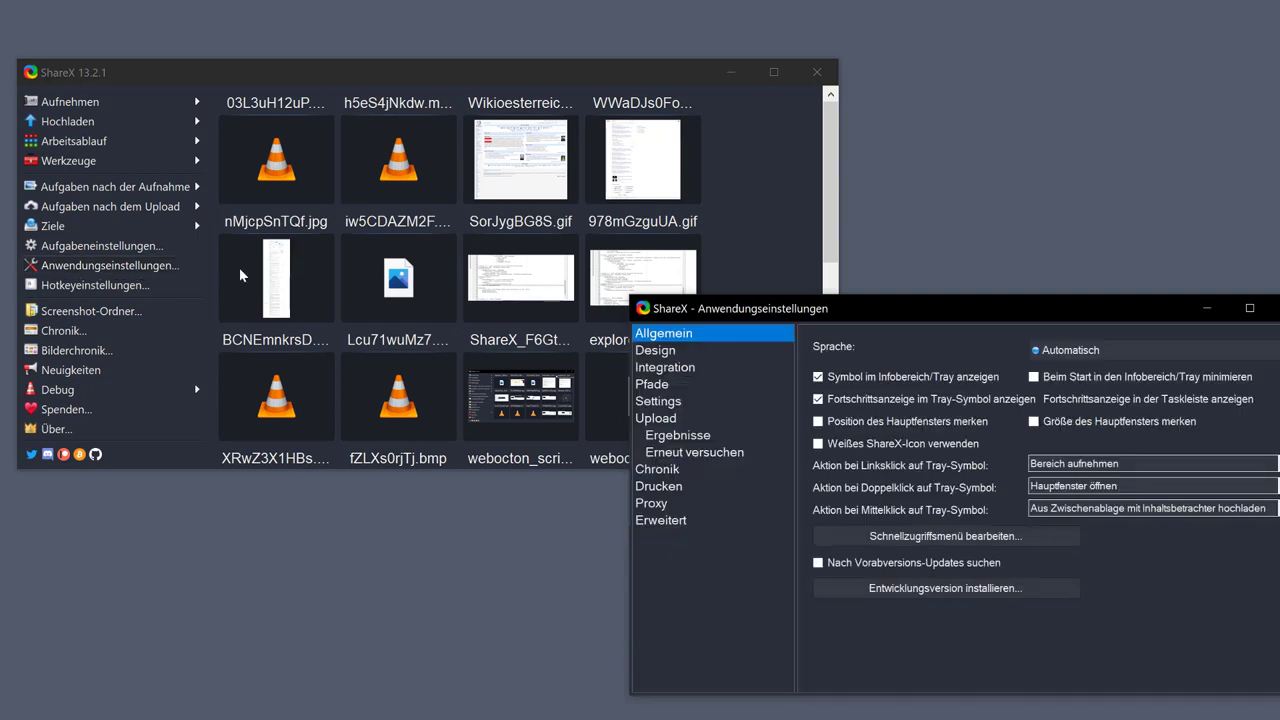
drag(899, 316, 557, 315)
click(476, 355)
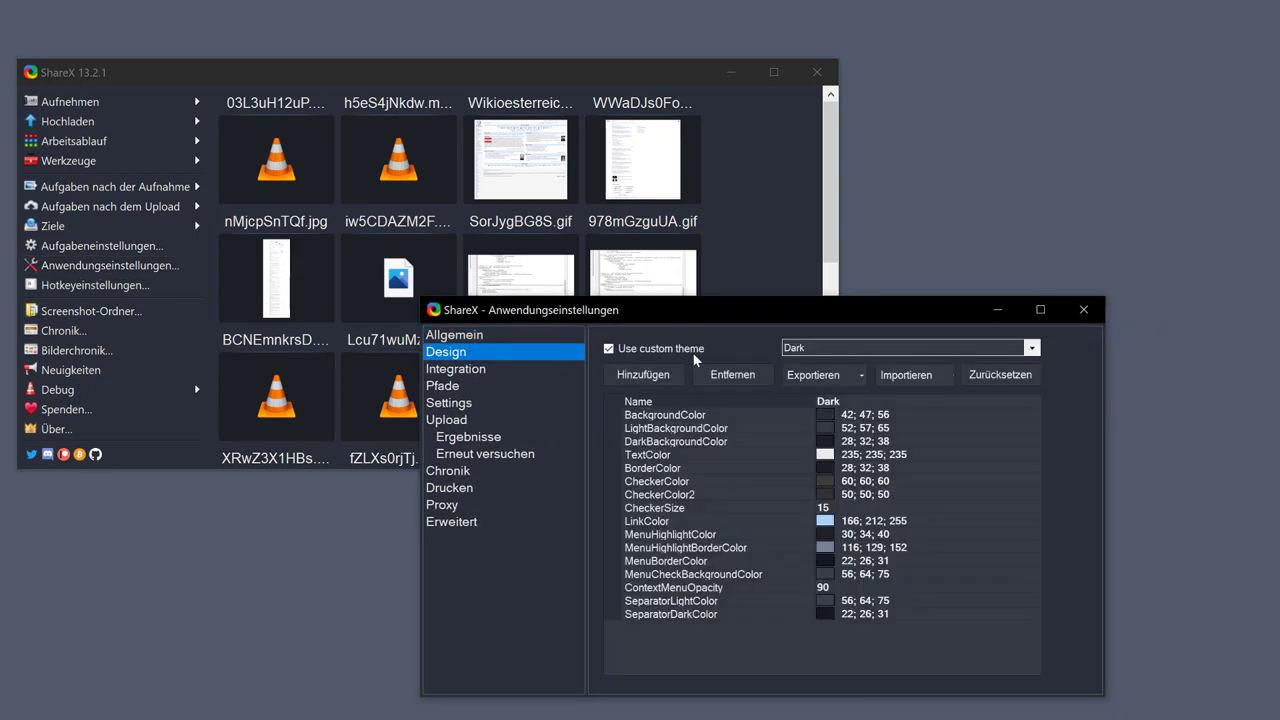
click(849, 348)
click(808, 376)
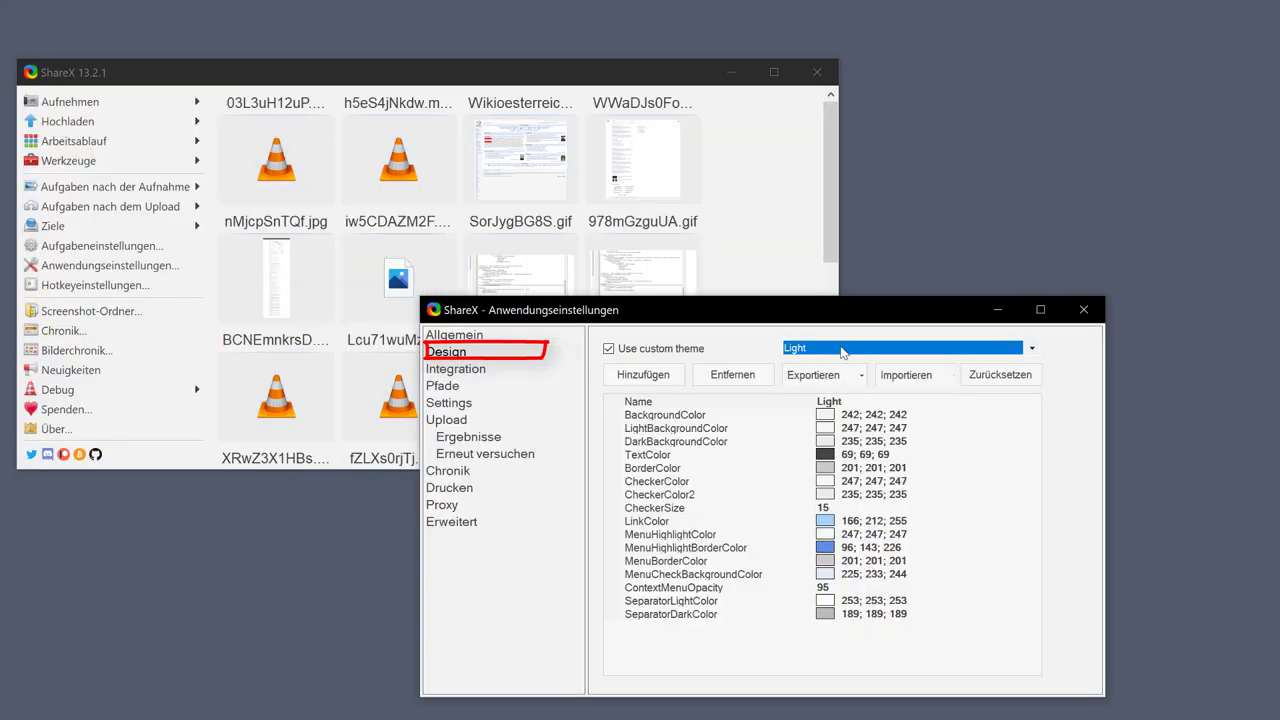
Switch the custom theme back to Dark.
mouse_move(837, 309)
mouse_down()
mouse_move(612, 367)
mouse_move(659, 316)
mouse_up()
click(628, 350)
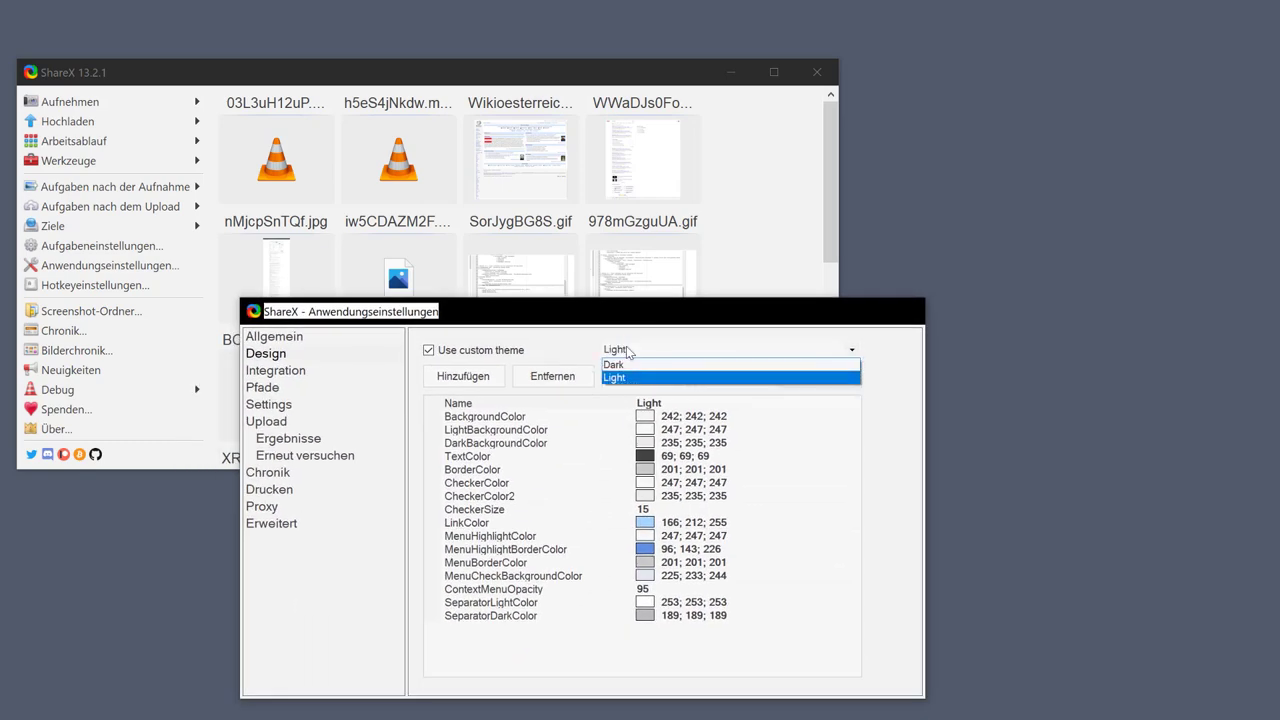
click(626, 368)
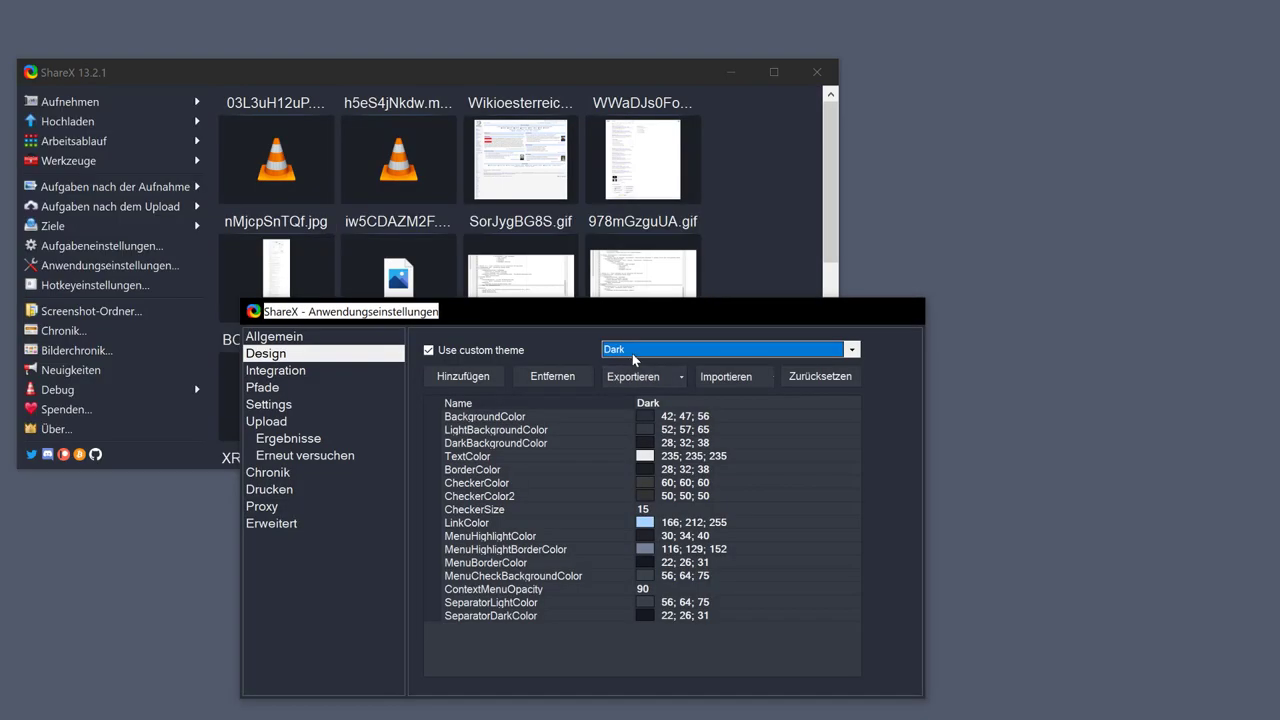
Set the custom theme to Light again and close the application settings.
drag(635, 311, 432, 498)
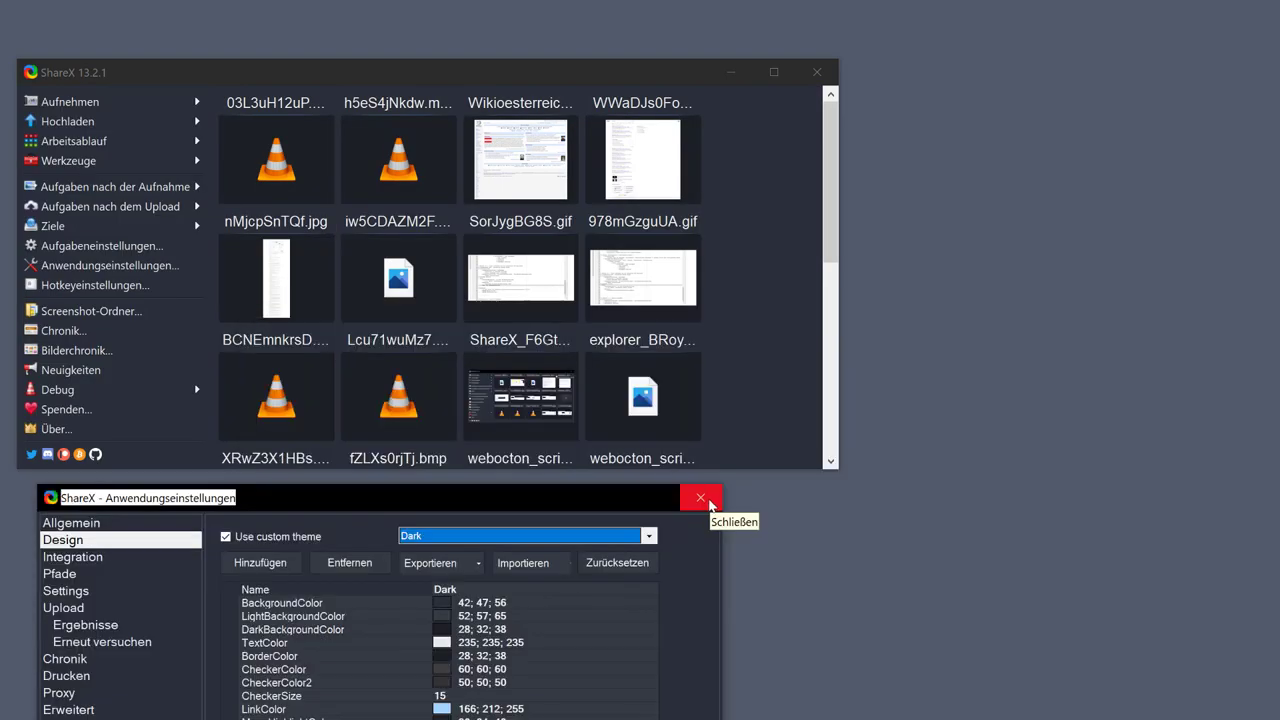
click(503, 534)
click(514, 564)
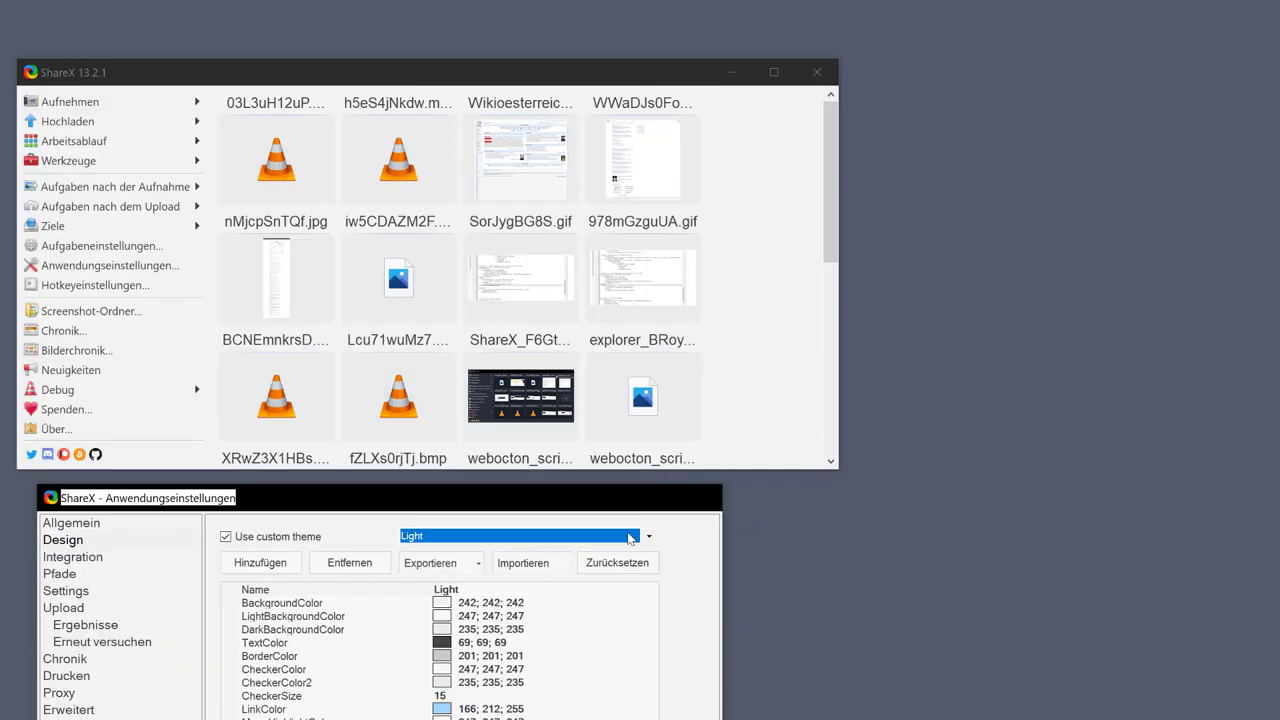
click(710, 503)
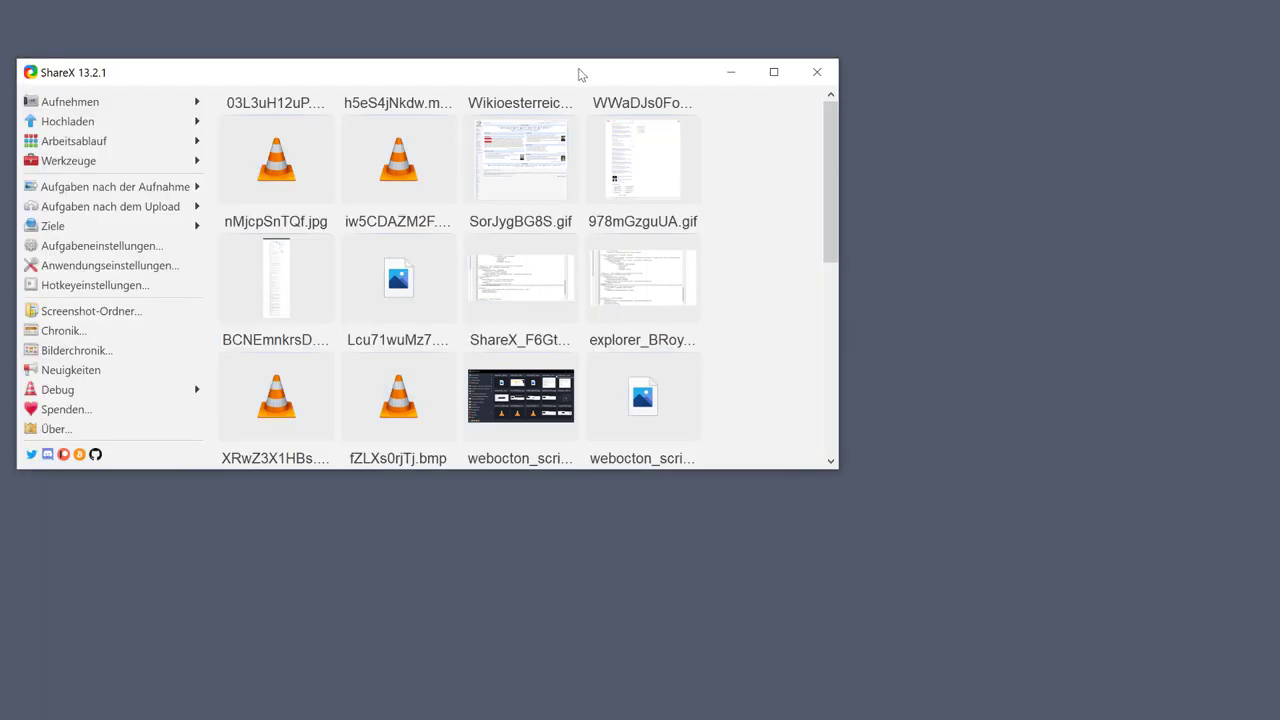
Enable the after-capture task "Bild zum Host hochladen" and disable it again to prevent automatic uploads.
drag(580, 73, 574, 95)
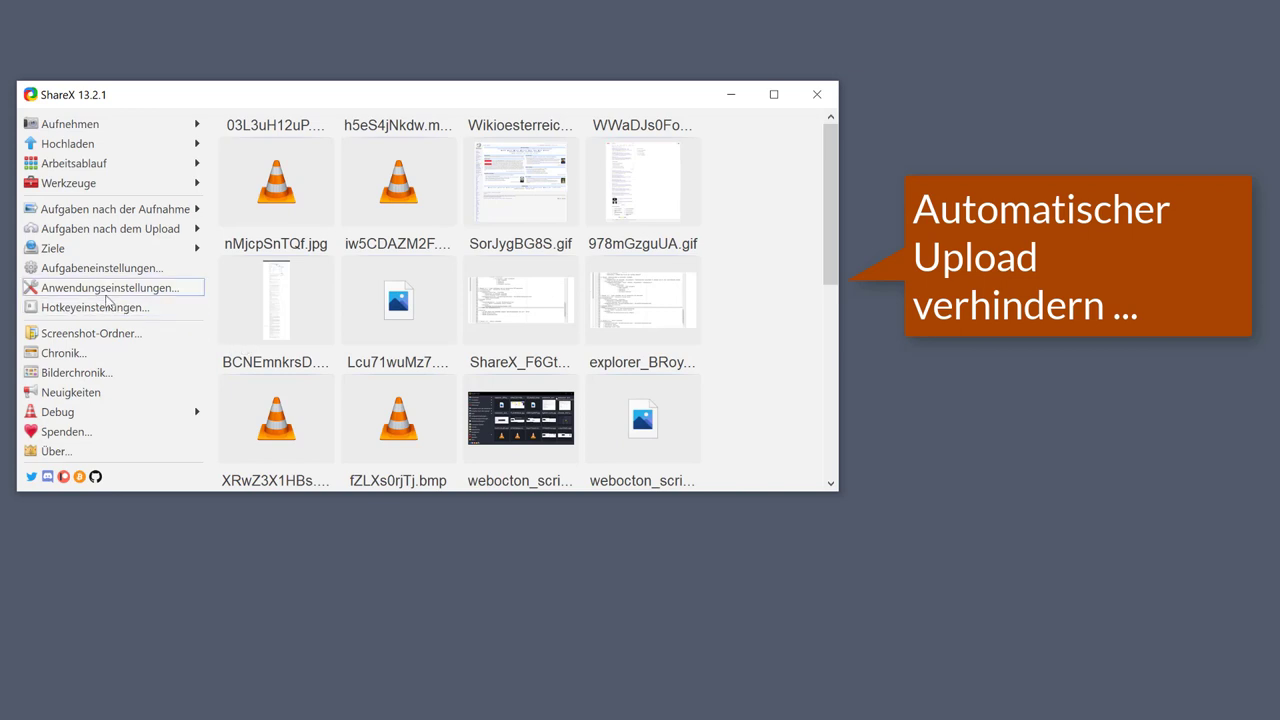
click(86, 211)
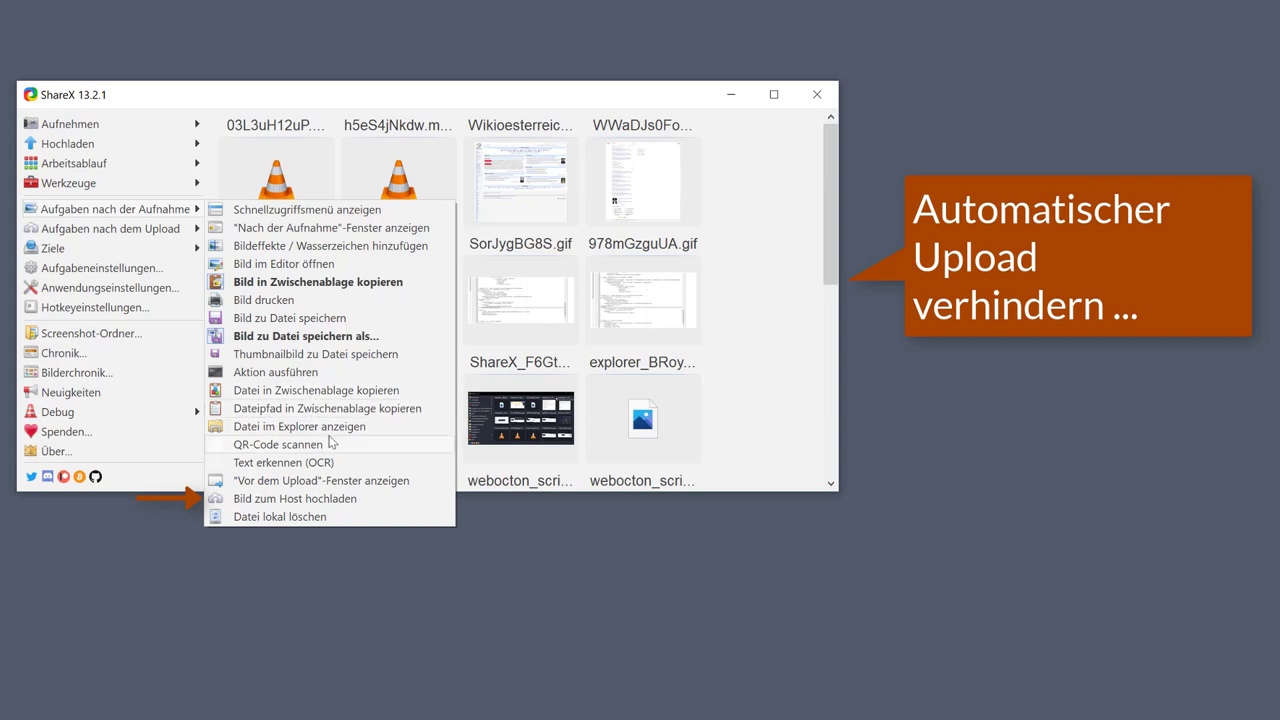
click(328, 502)
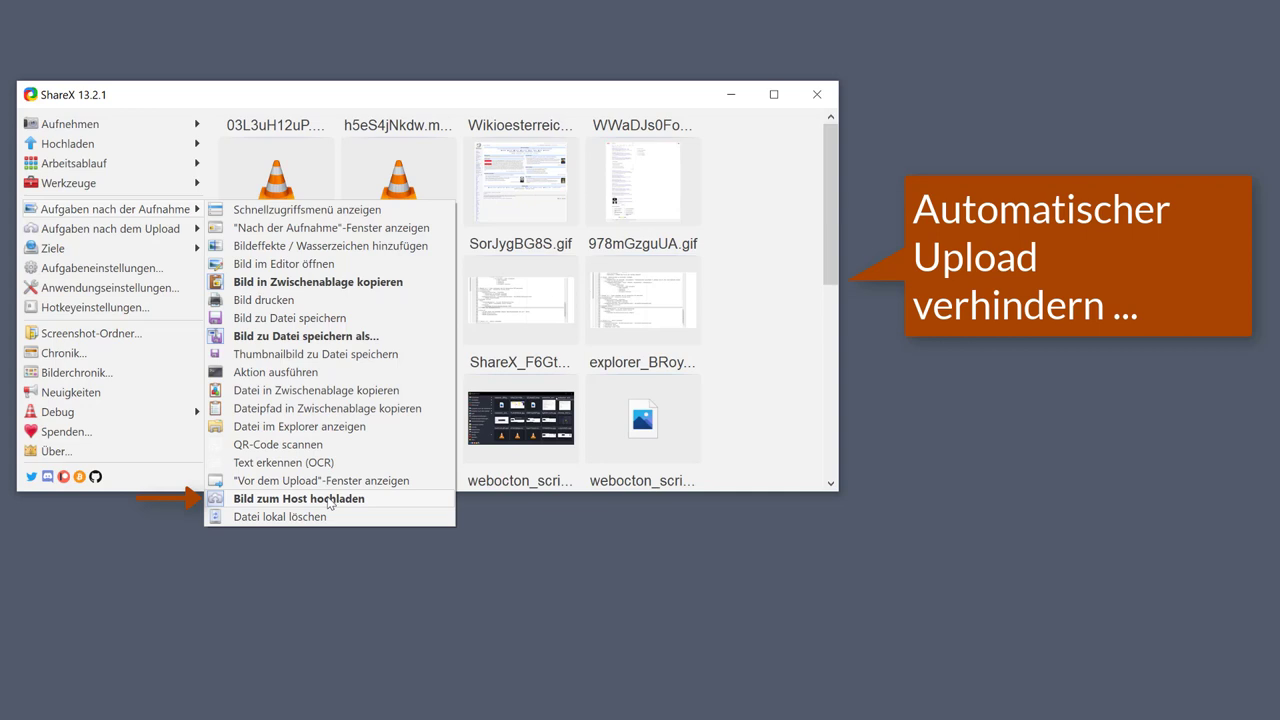
click(330, 502)
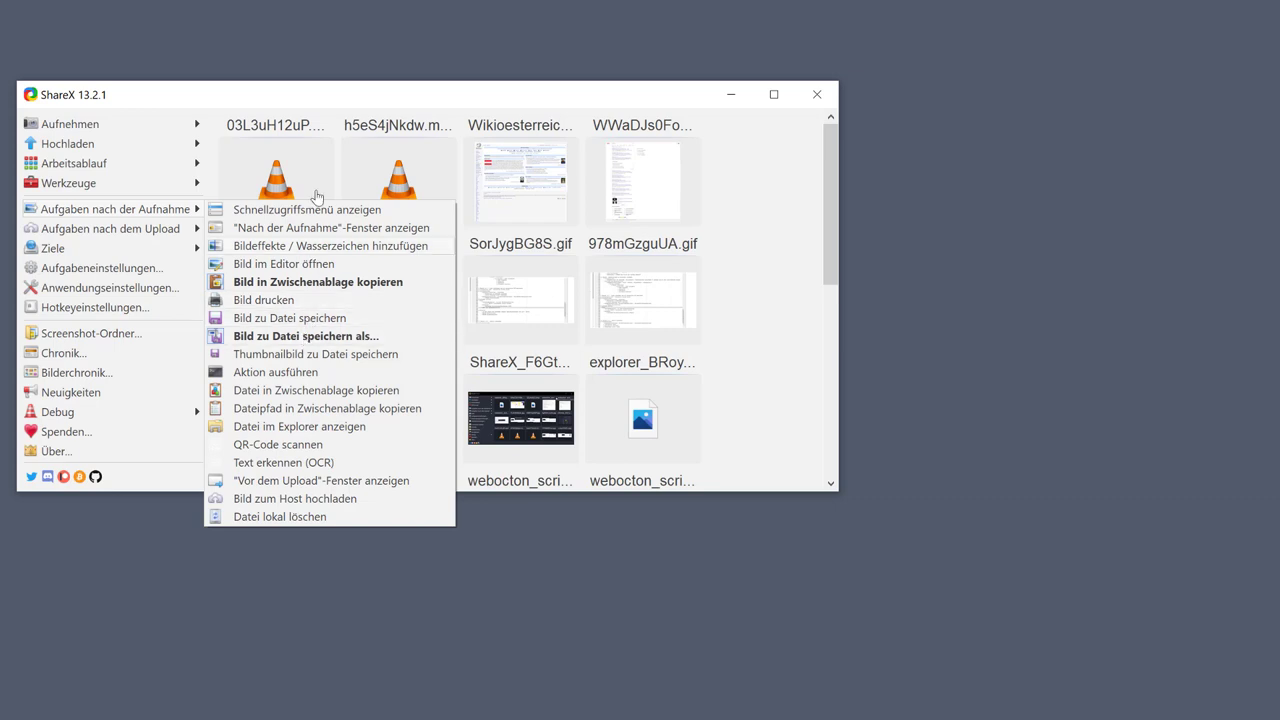
click(333, 99)
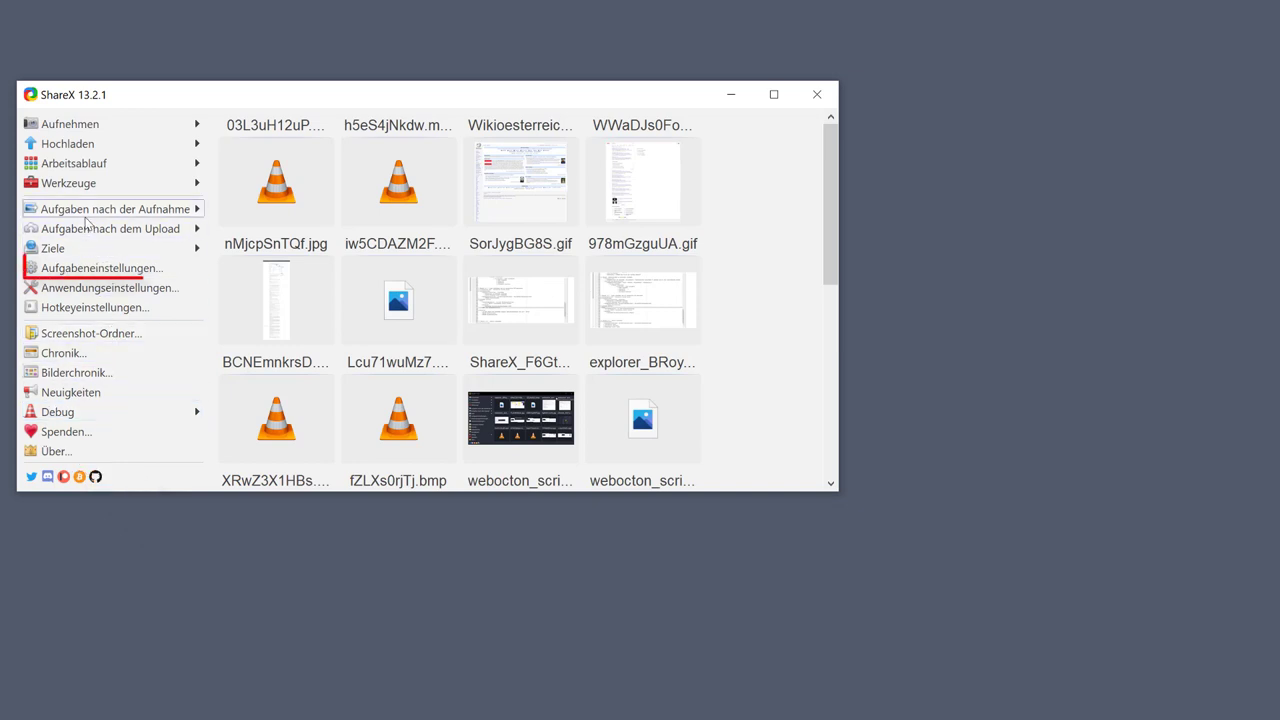
Open the screen recorder options (Bildschirmaufzeichner) in the task settings.
click(82, 270)
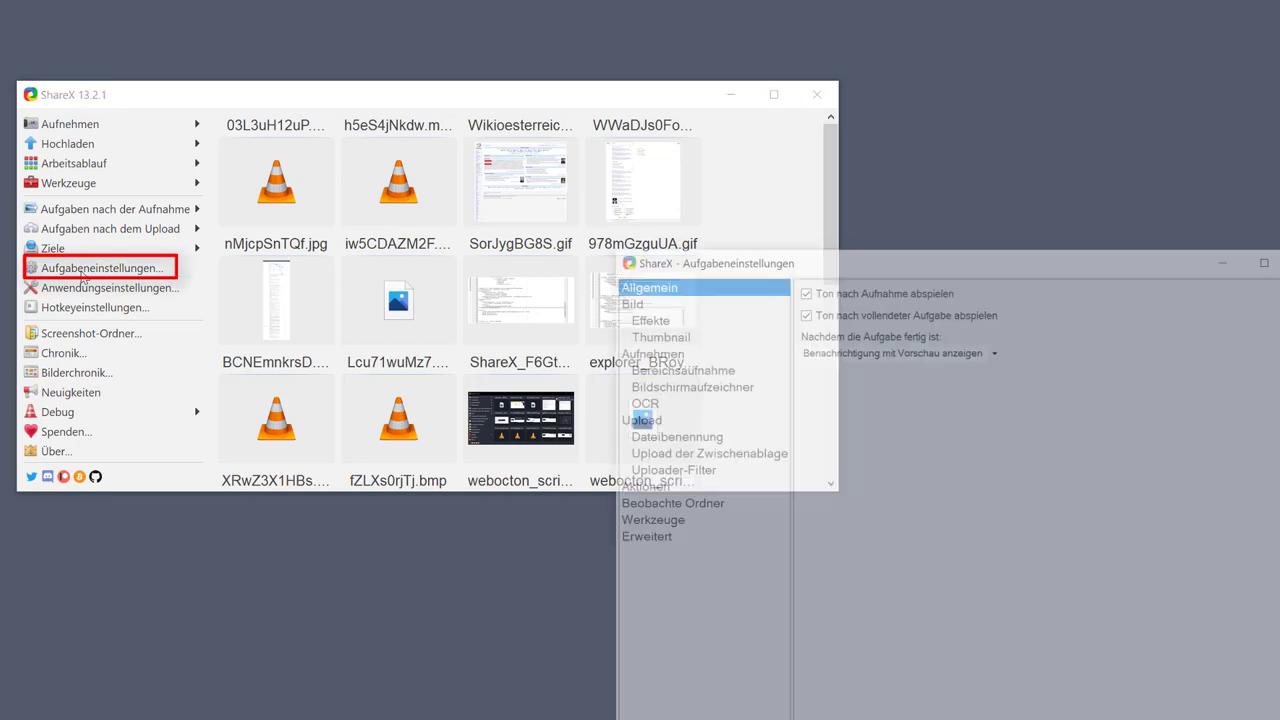
drag(795, 256, 571, 229)
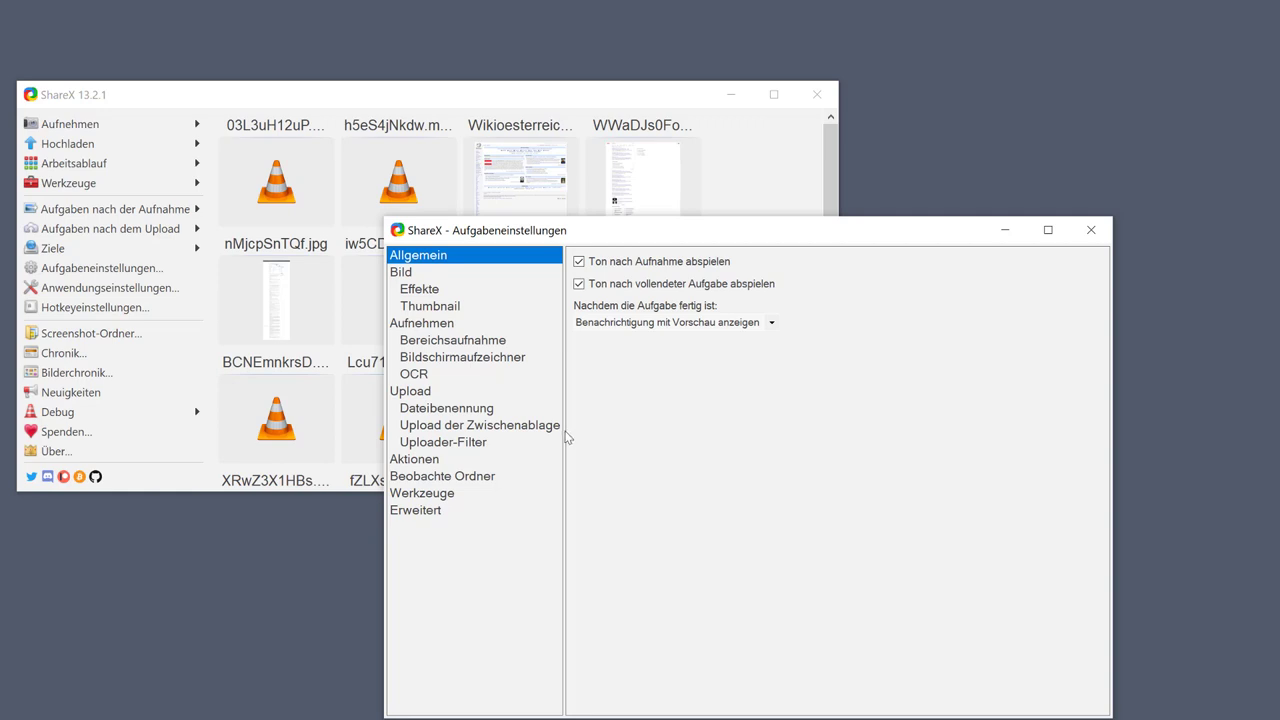
click(445, 357)
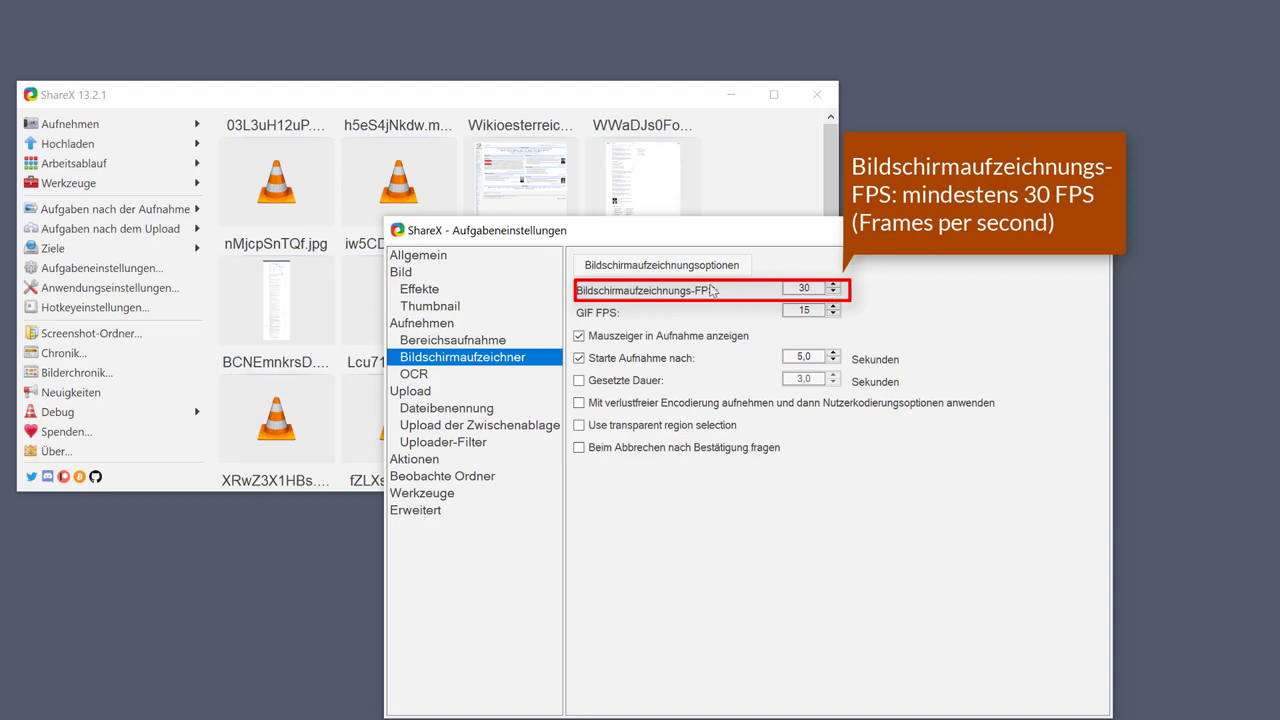
Keep the screen recording rate at 30 FPS and set the recording to start after 3 seconds.
click(812, 288)
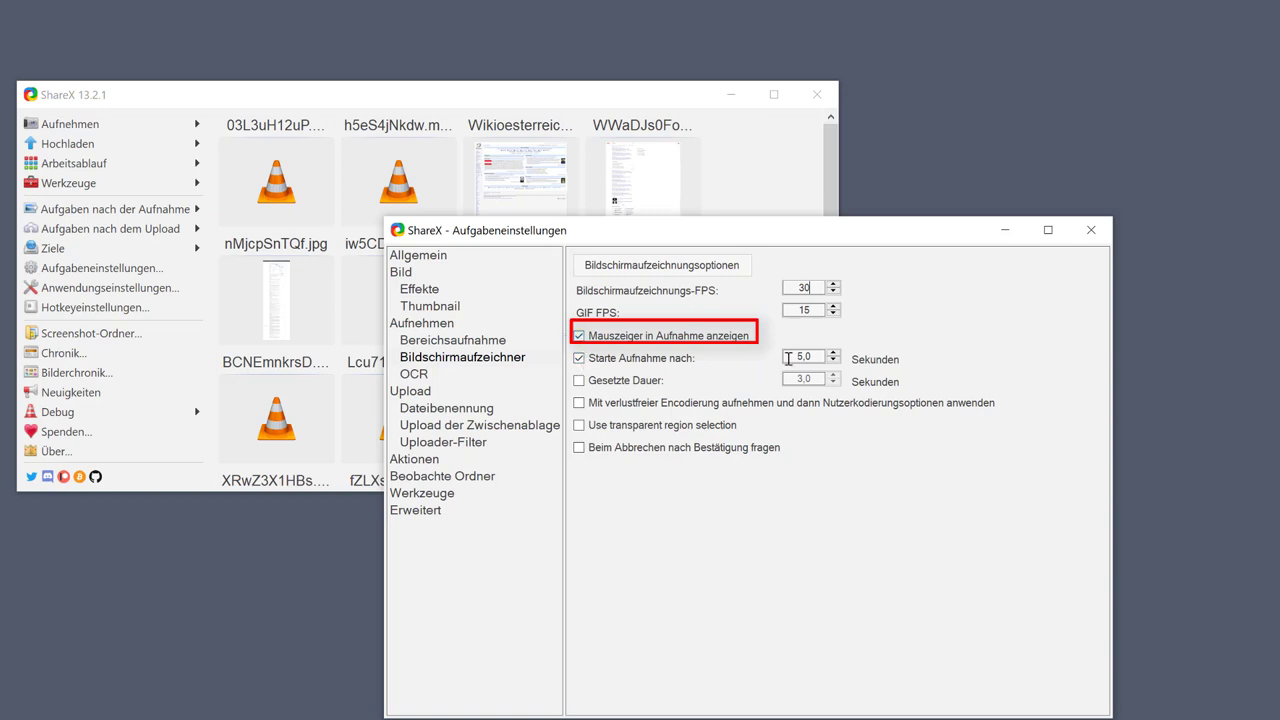
drag(812, 356, 793, 356)
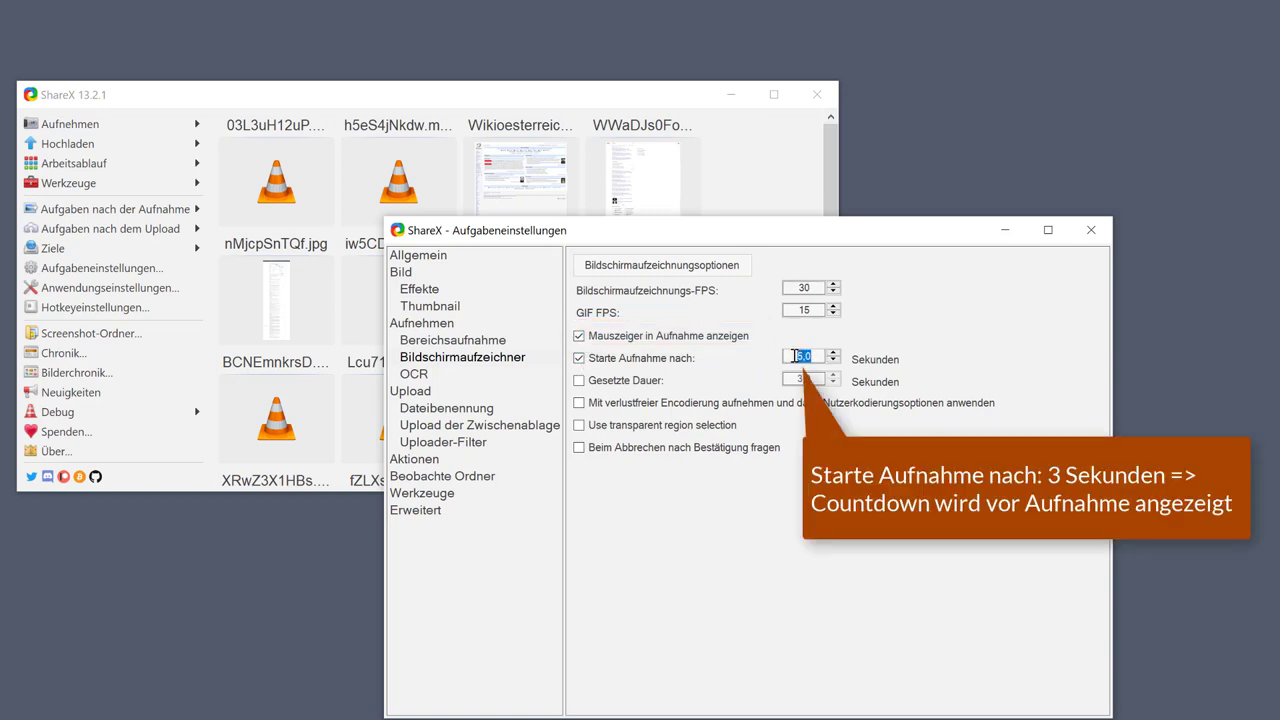
text(3)
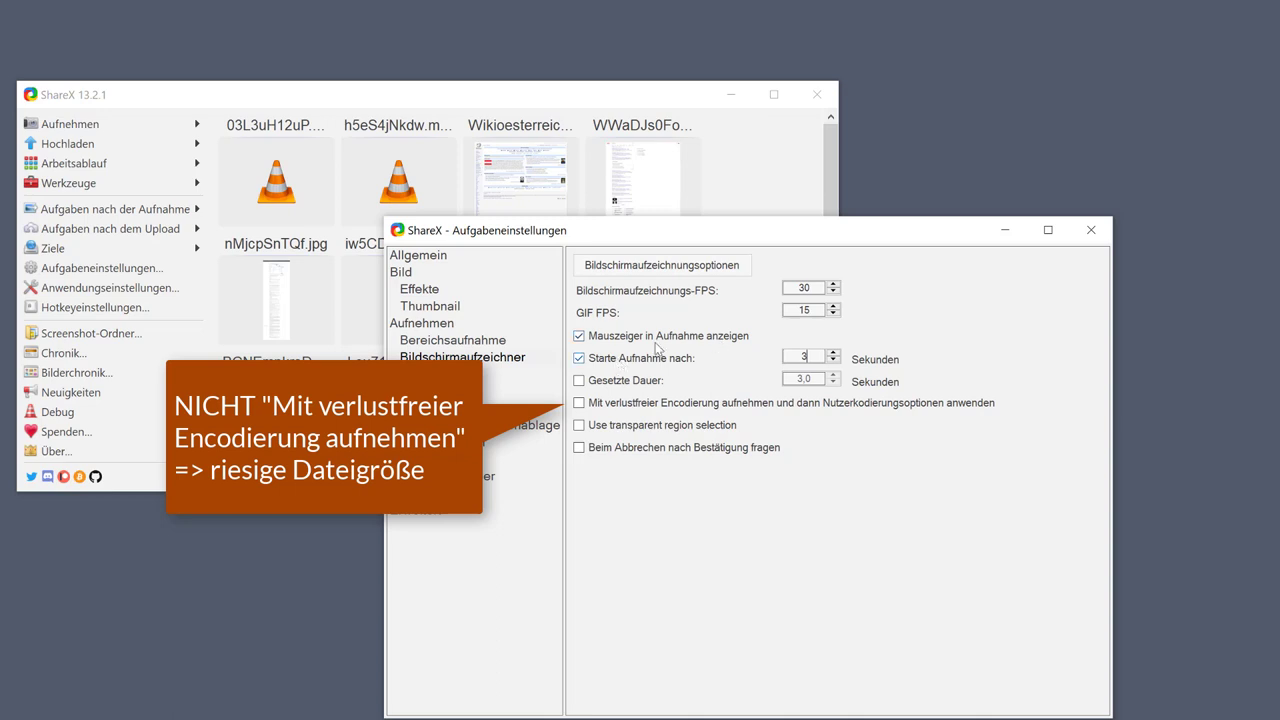
Open the detailed screen recording options and download the FFmpeg codec library.
click(652, 272)
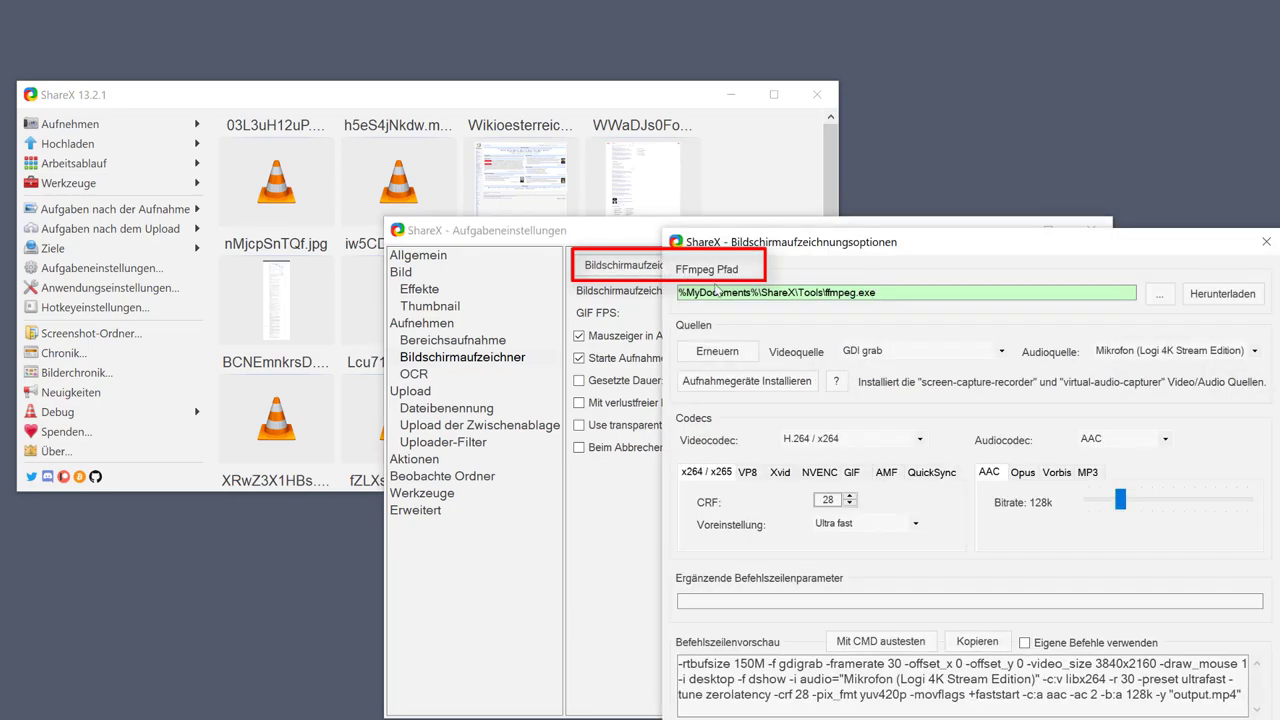
drag(800, 263, 430, 246)
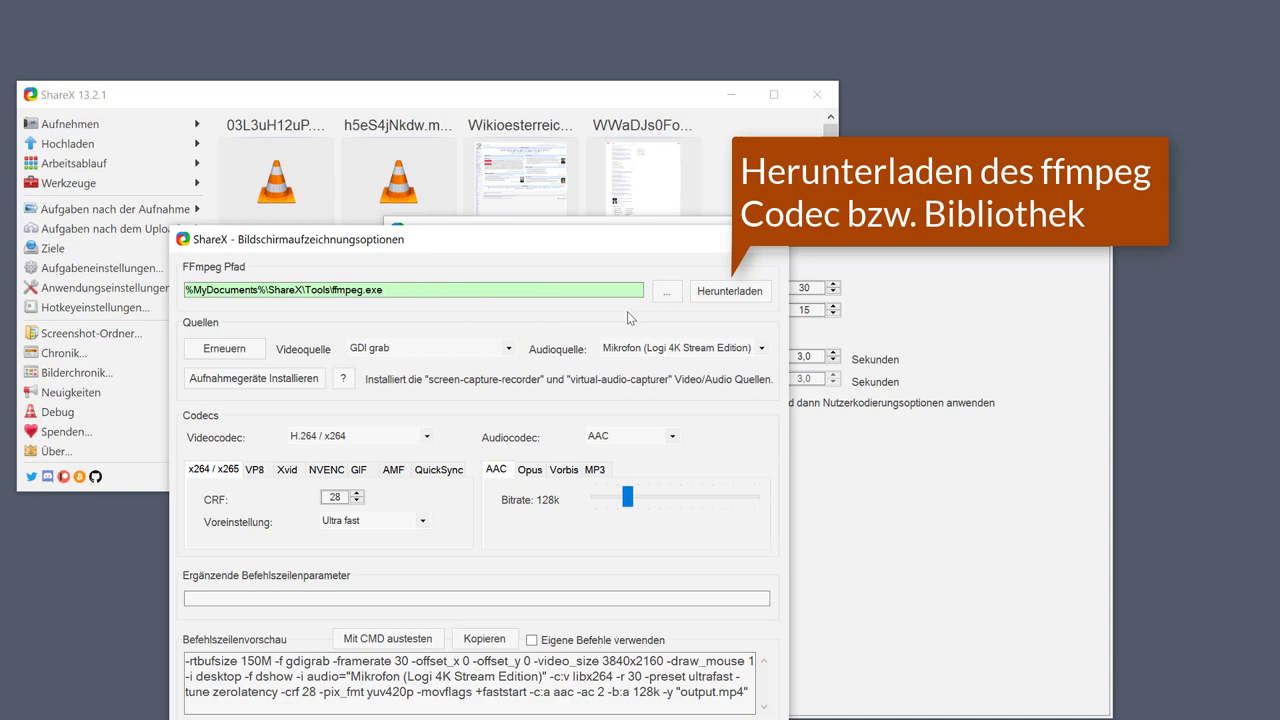
click(749, 292)
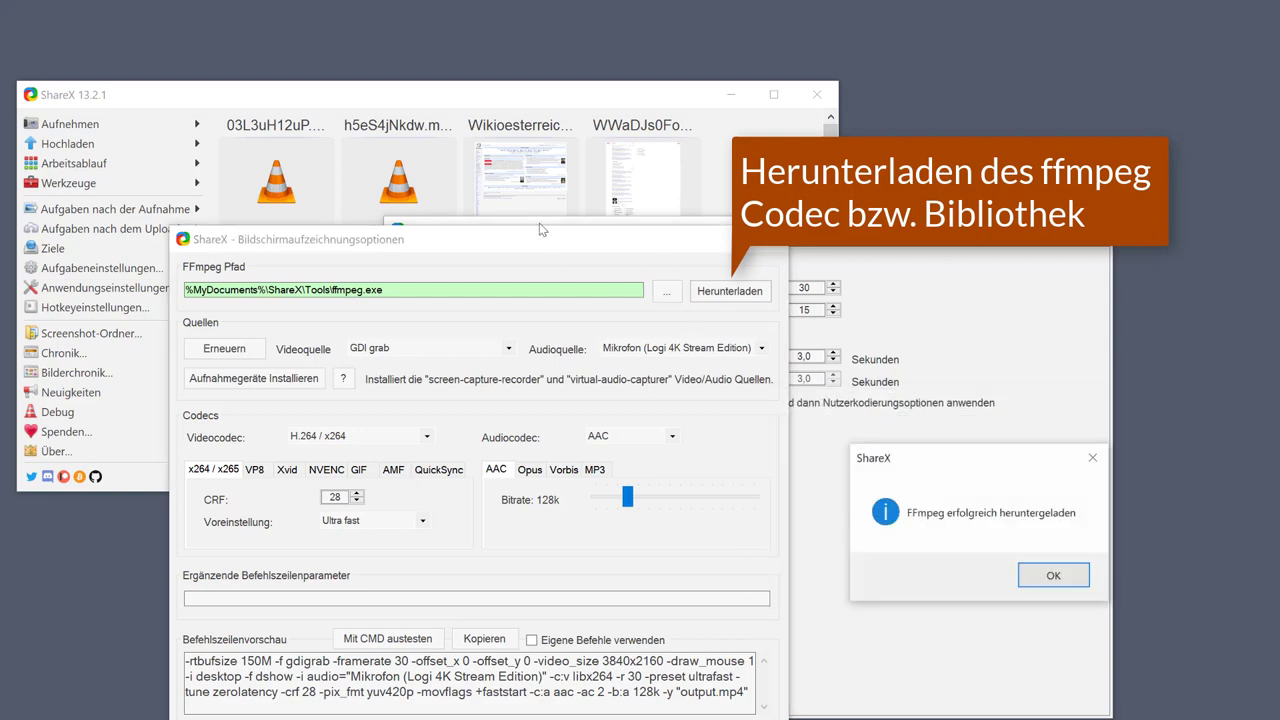
click(1053, 578)
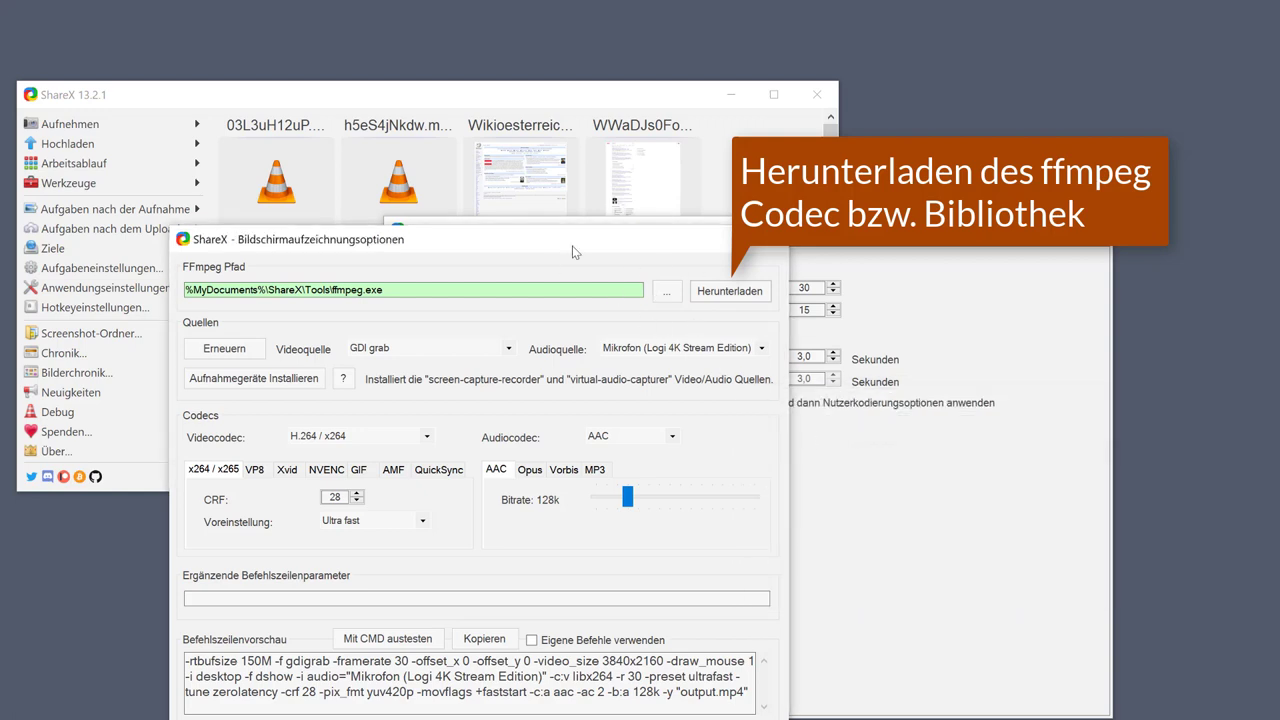
drag(565, 240, 648, 293)
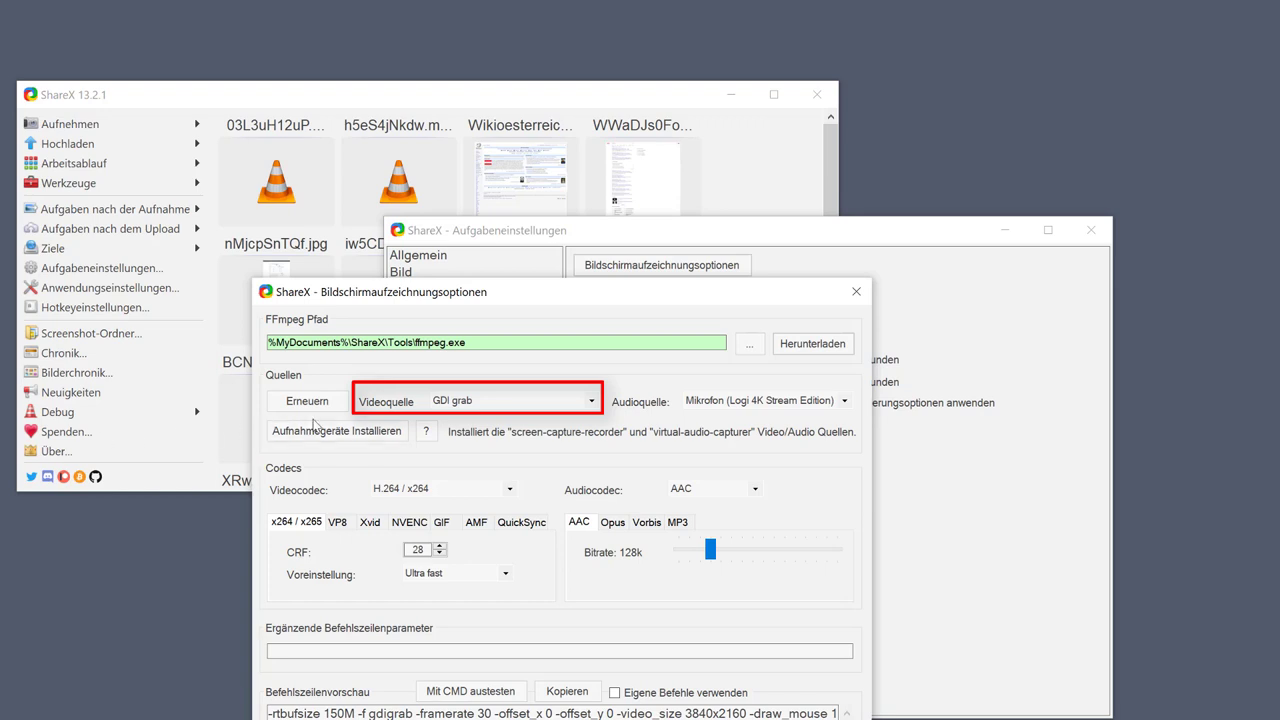
Choose GDI grab as the video source and Mikrofon (Logi 4K Stream Edition) as the audio source.
click(503, 404)
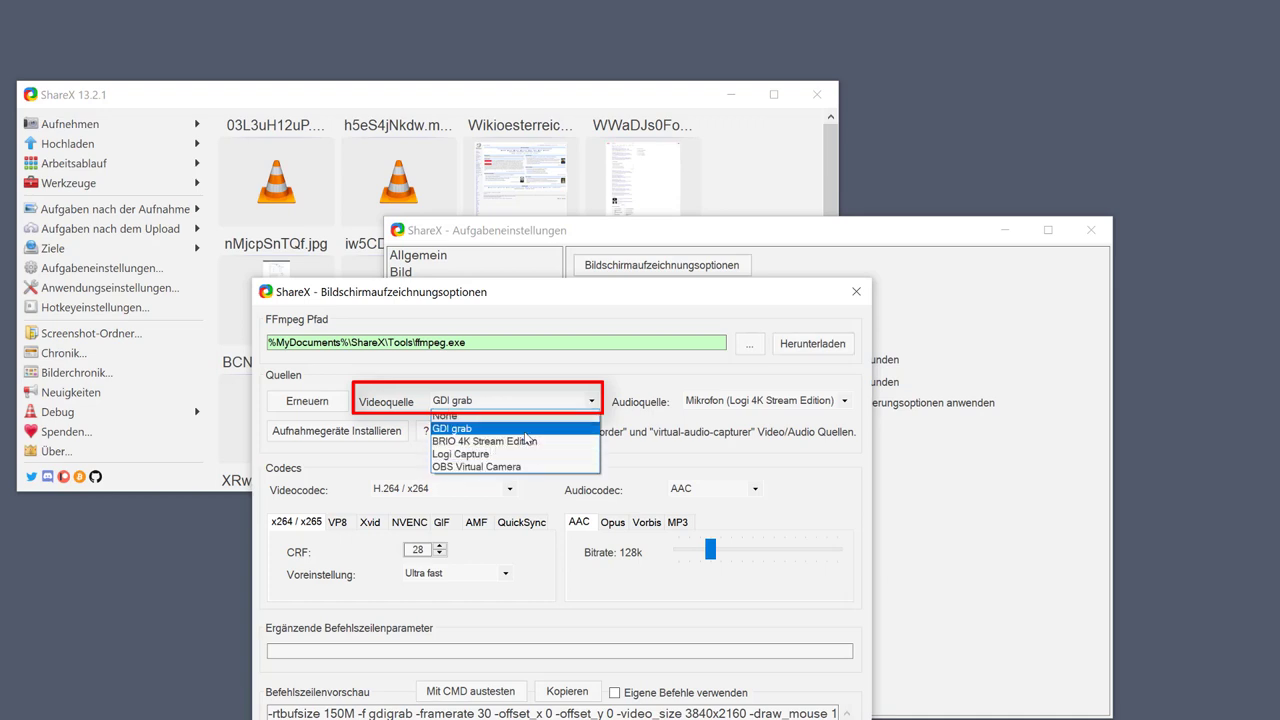
click(500, 428)
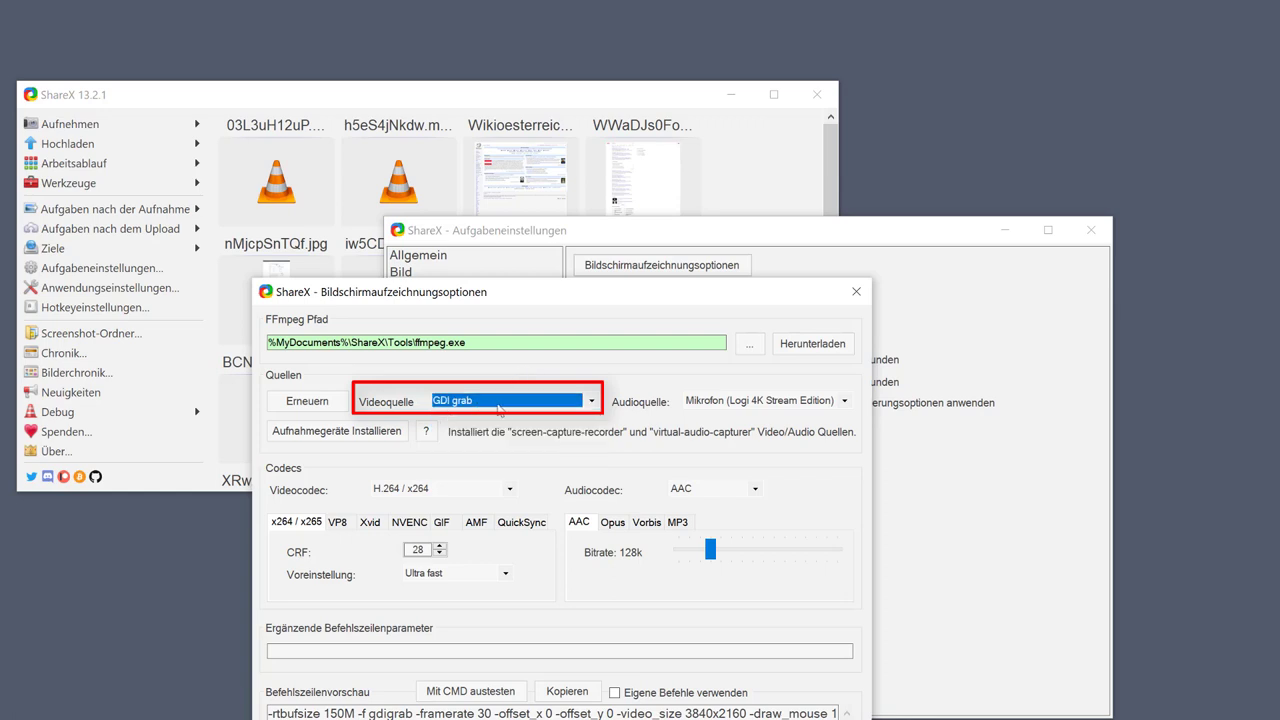
click(794, 400)
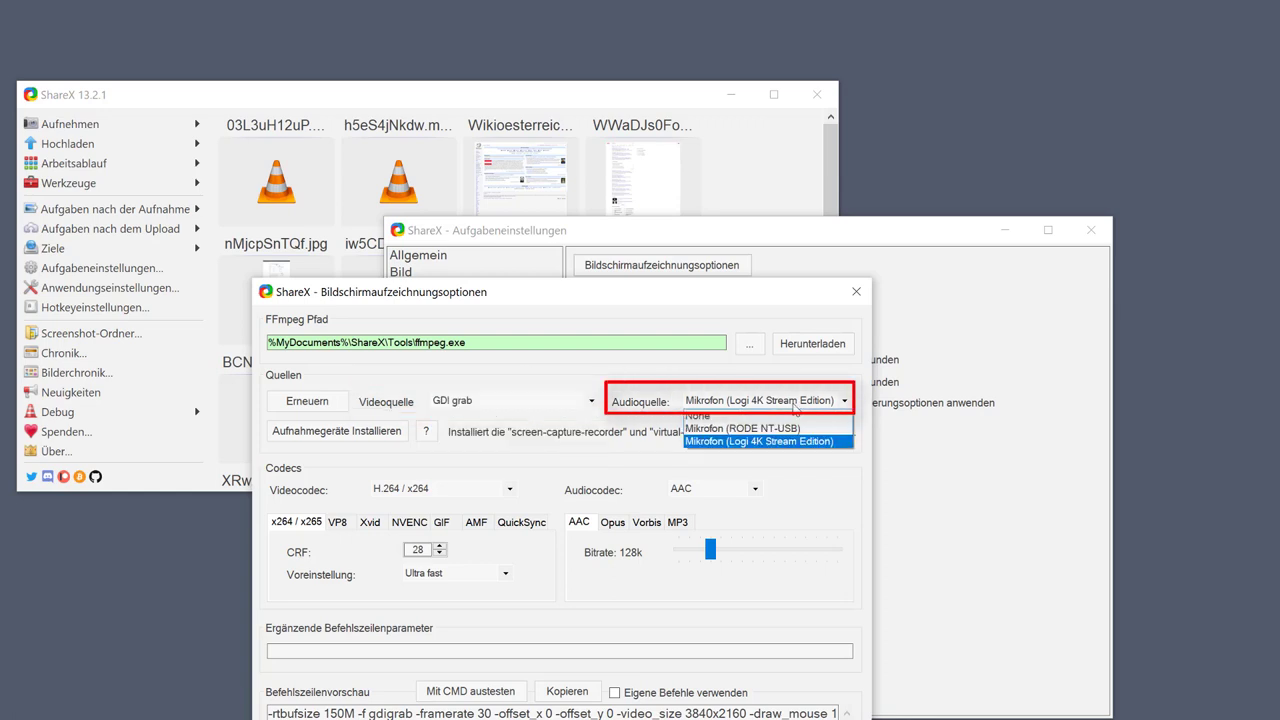
click(780, 441)
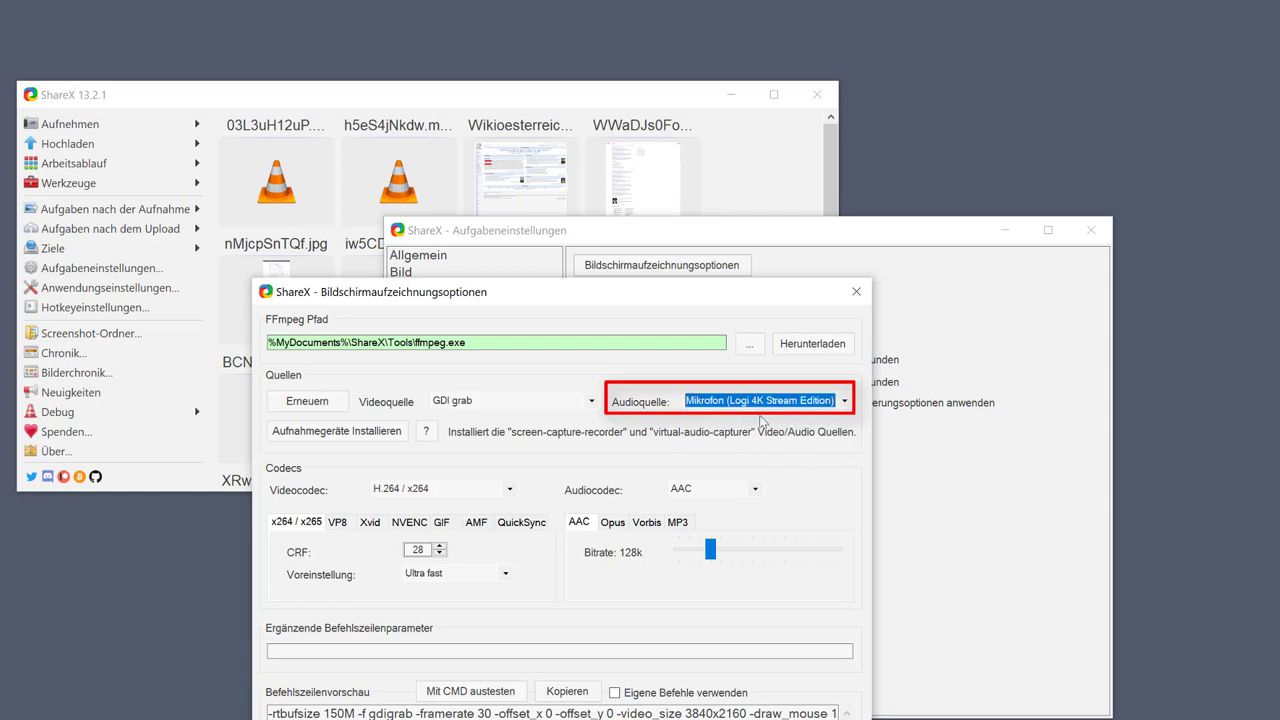
Select H.264 / x264 as the video codec and close the recording options and task settings.
click(400, 492)
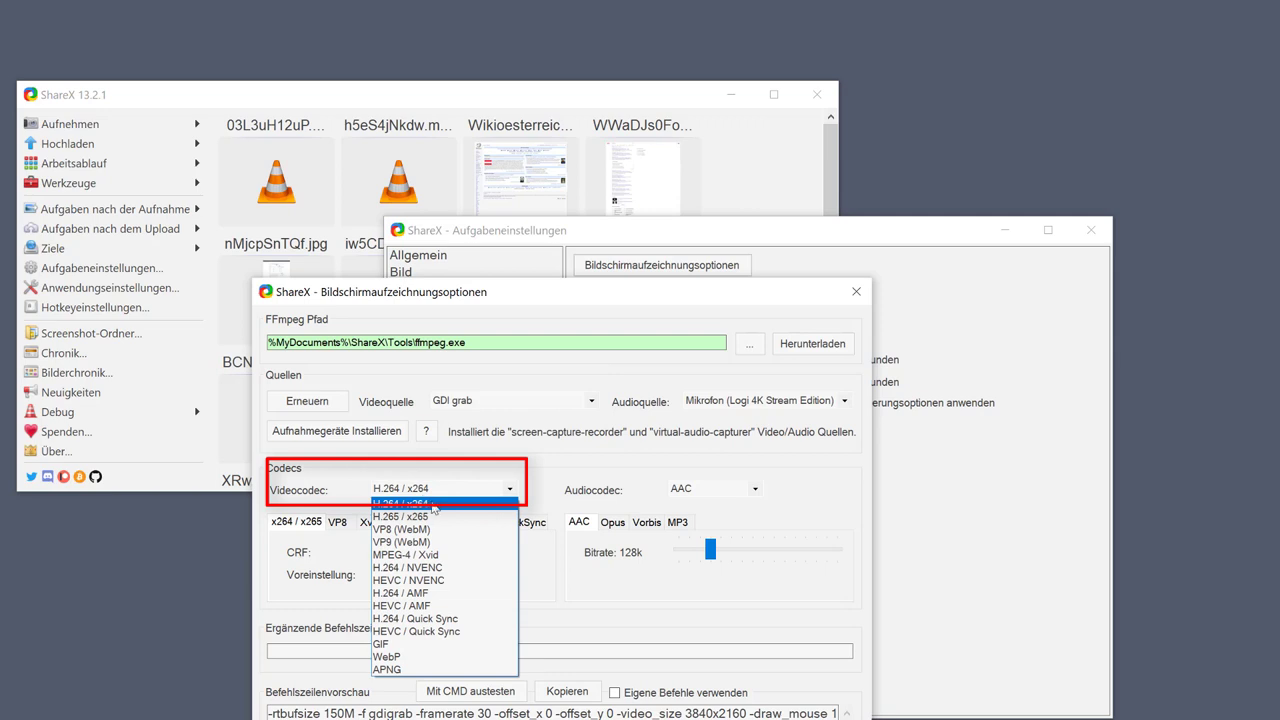
click(424, 502)
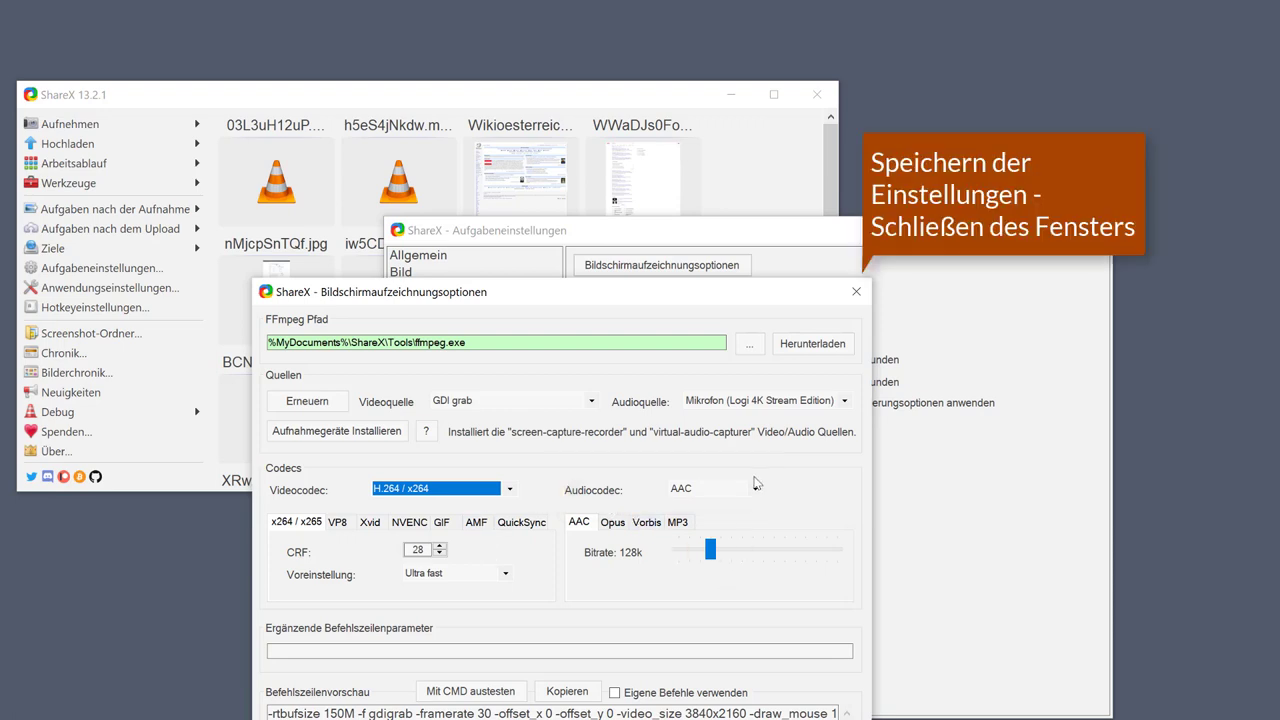
click(858, 295)
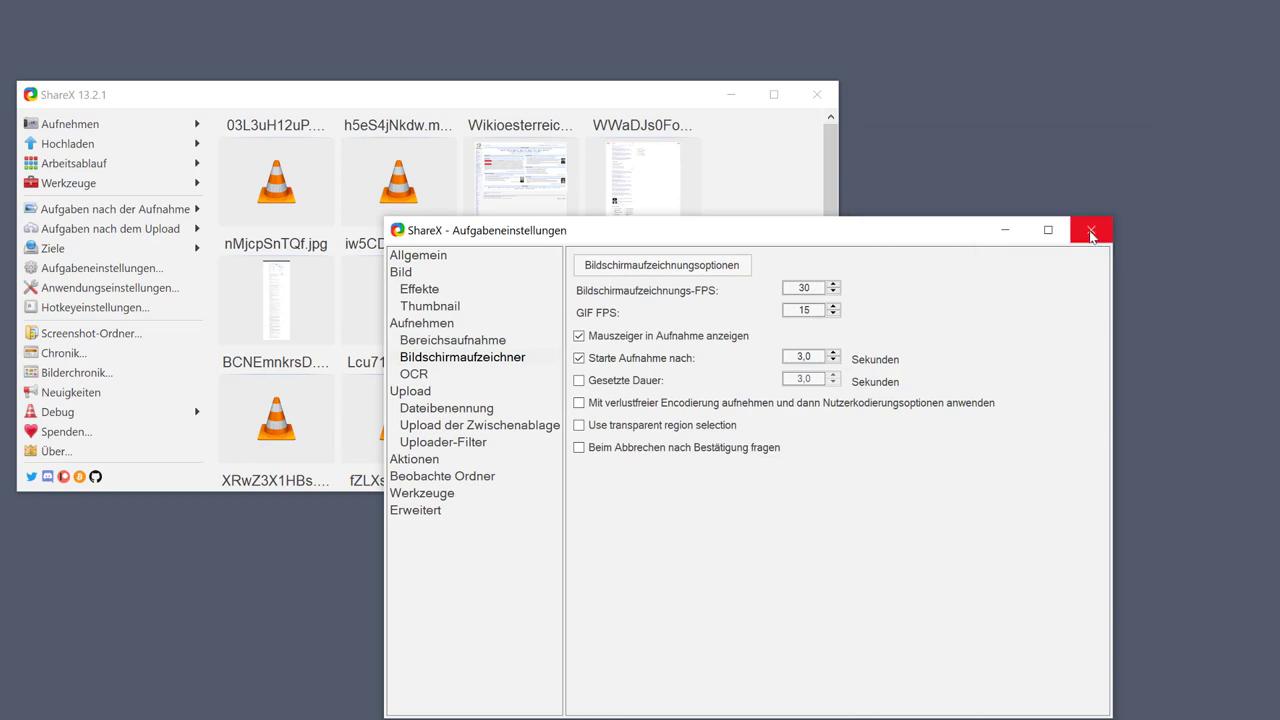
click(1091, 233)
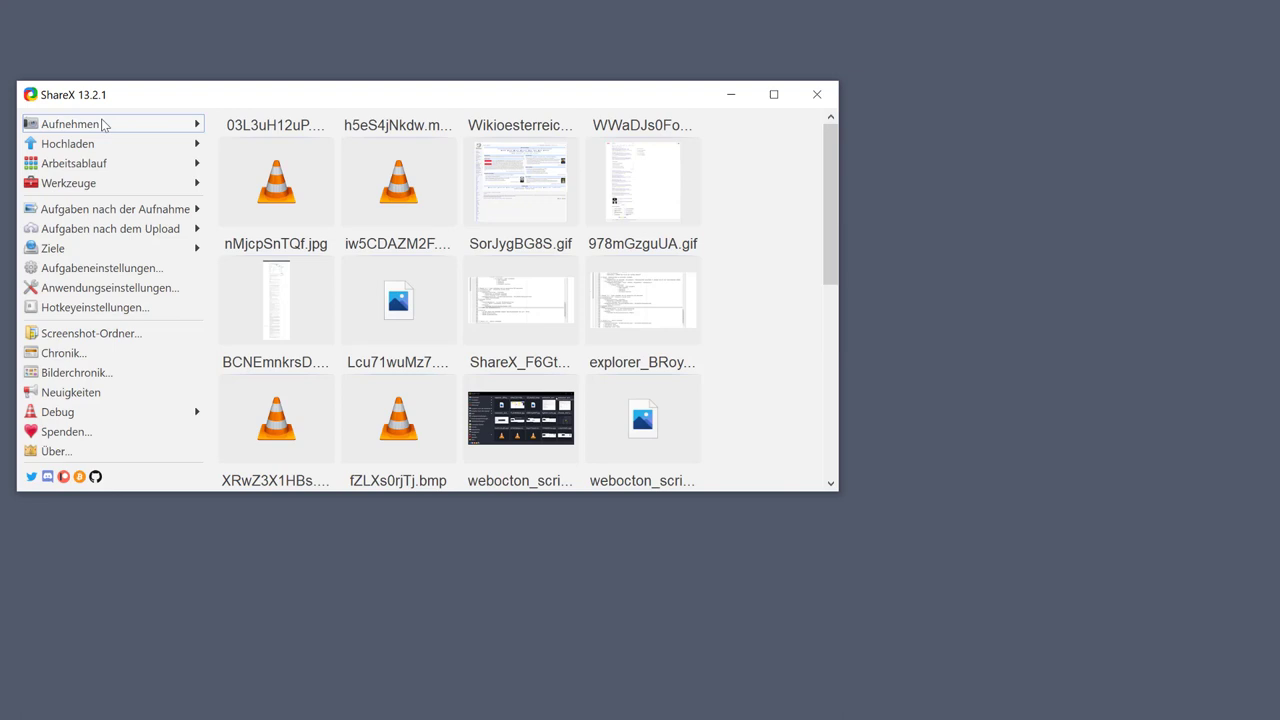
Record a freehand rectangular area of the empty desktop with FFmpeg, opening the desktop context menu twice, and stop the recording.
click(70, 124)
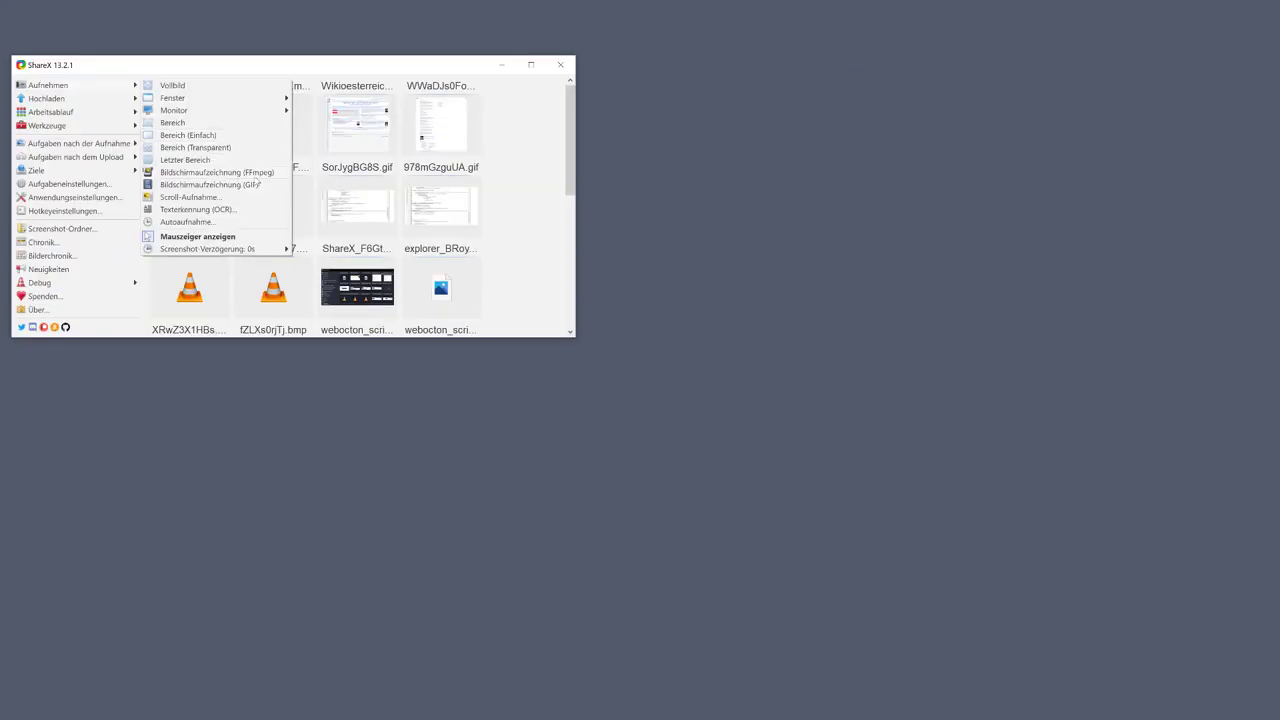
click(256, 180)
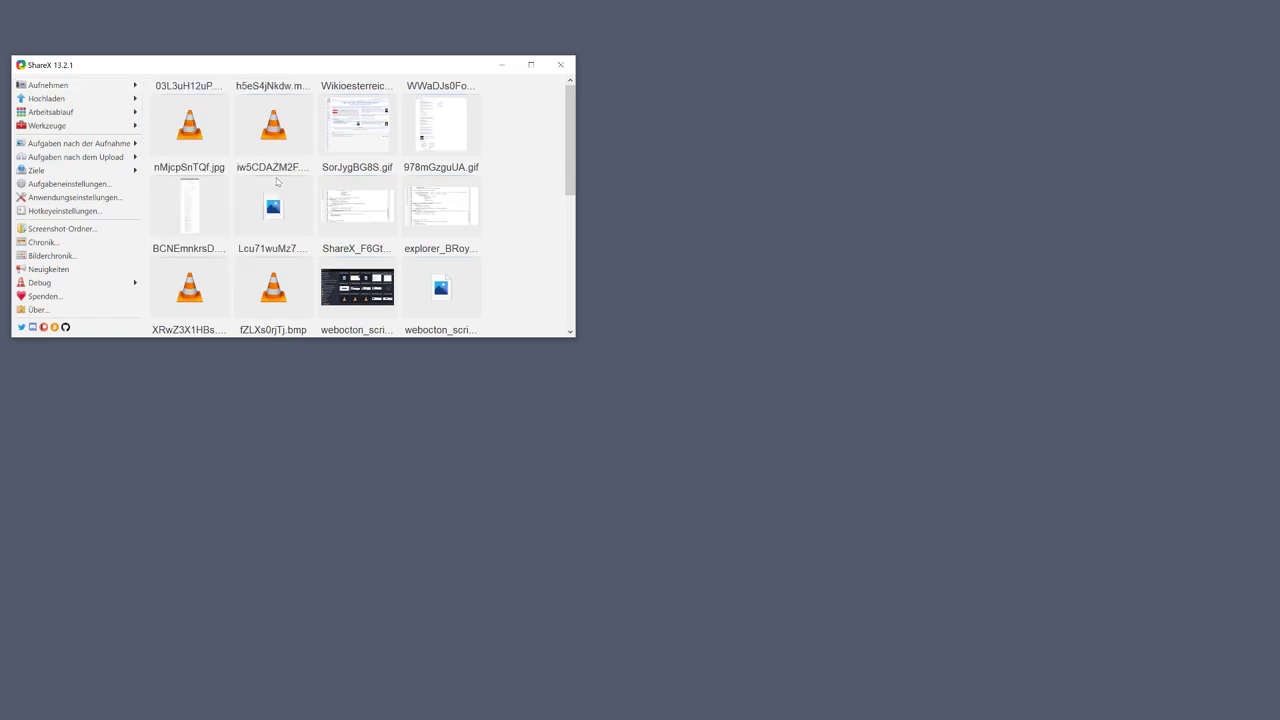
drag(648, 112, 1034, 434)
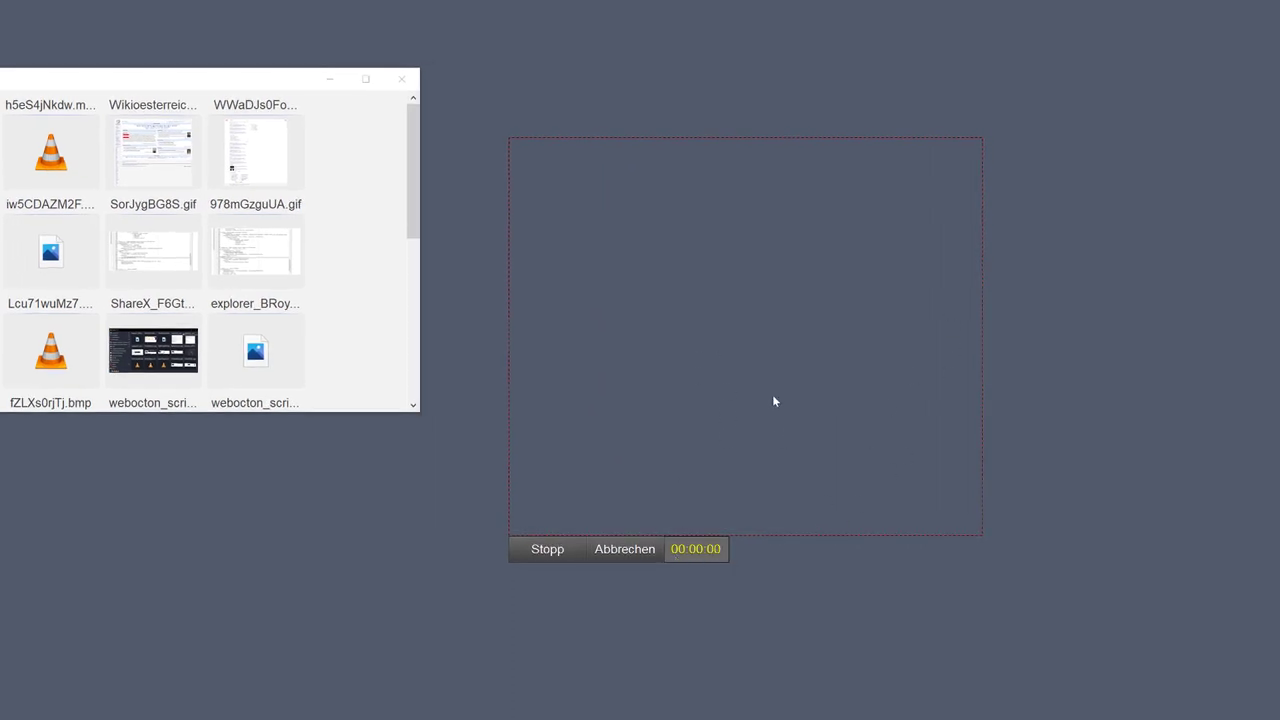
right_click(688, 338)
click(797, 205)
right_click(645, 286)
click(894, 257)
click(543, 553)
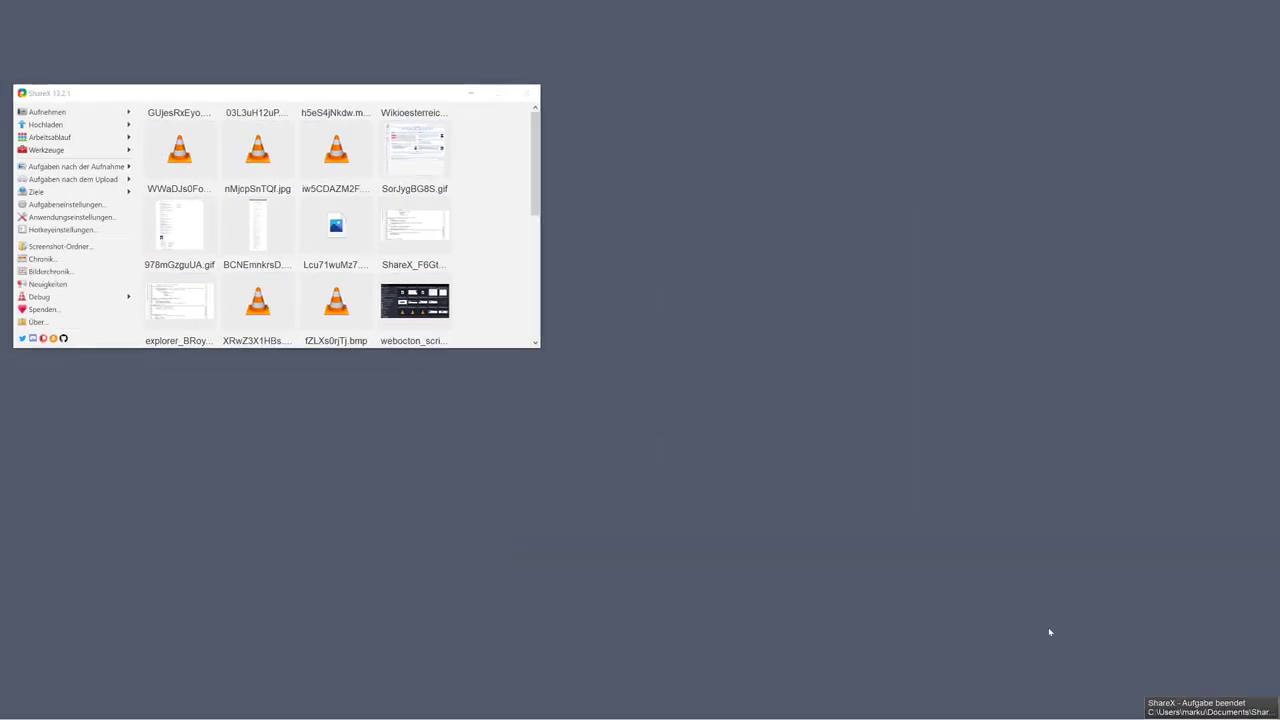
Play back the finished recording and look up the screen recording shortcut in the hotkey settings.
click(1175, 712)
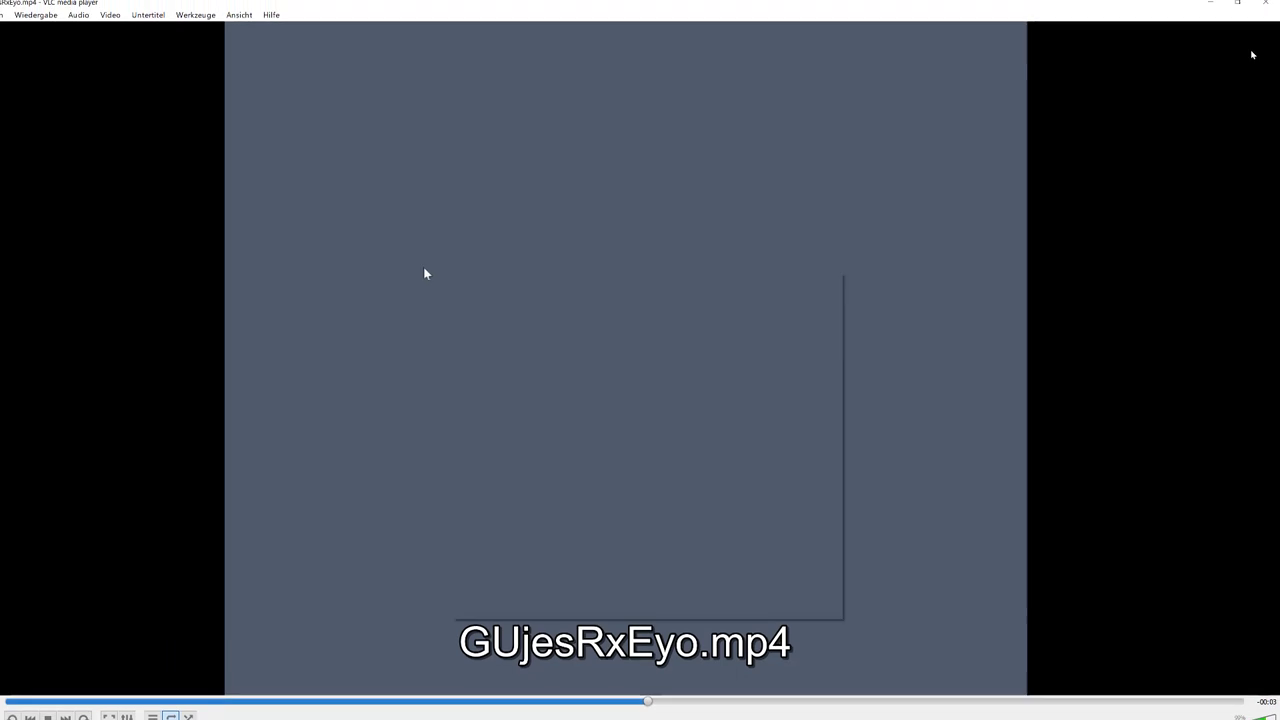
click(1266, 8)
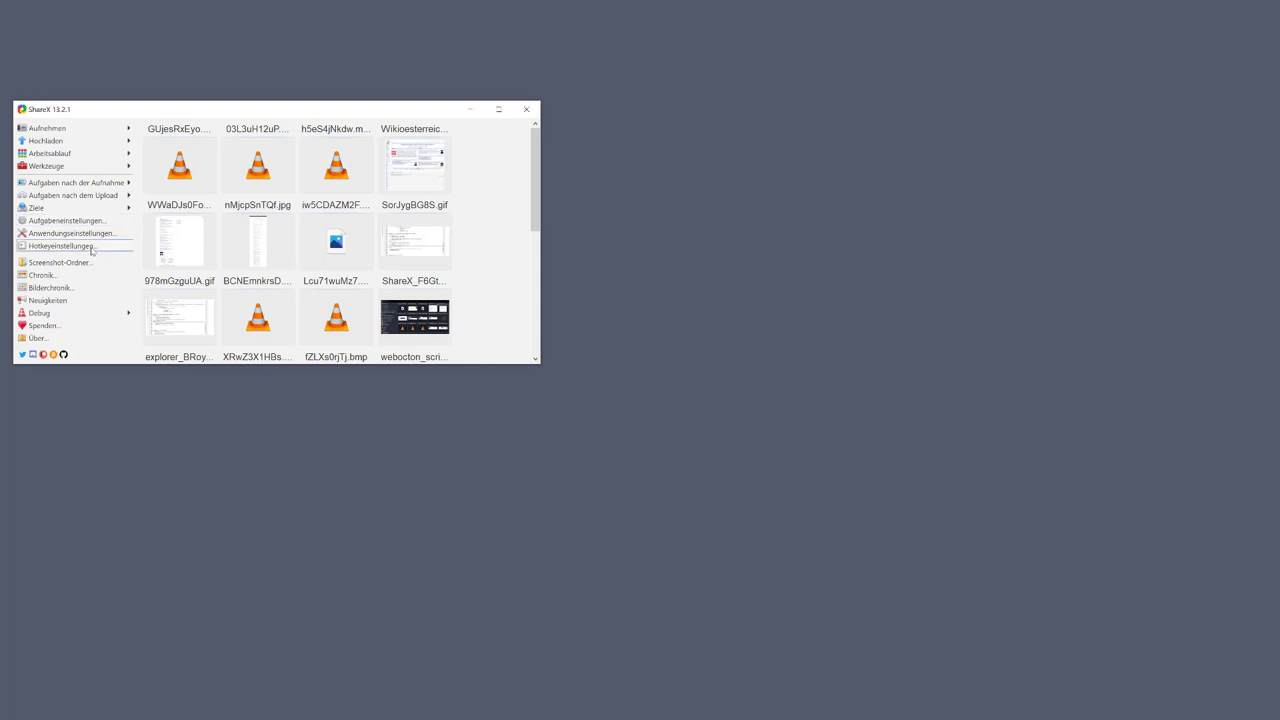
click(91, 249)
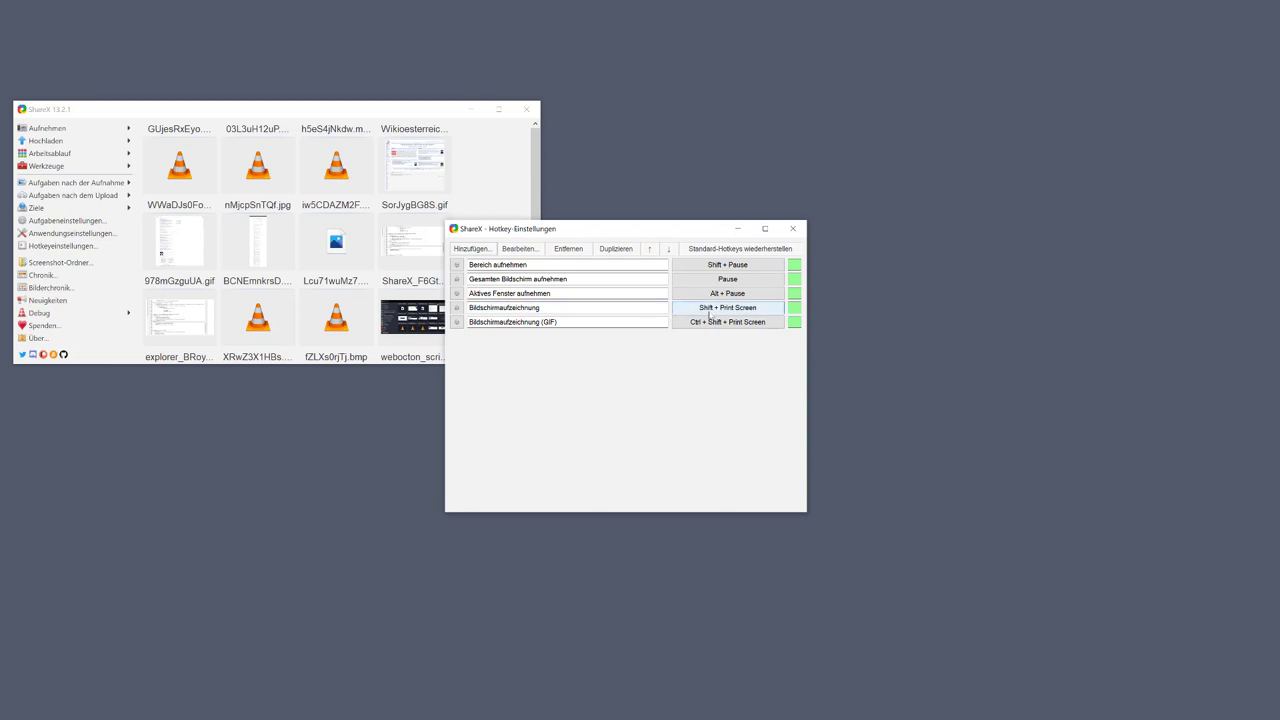
click(793, 229)
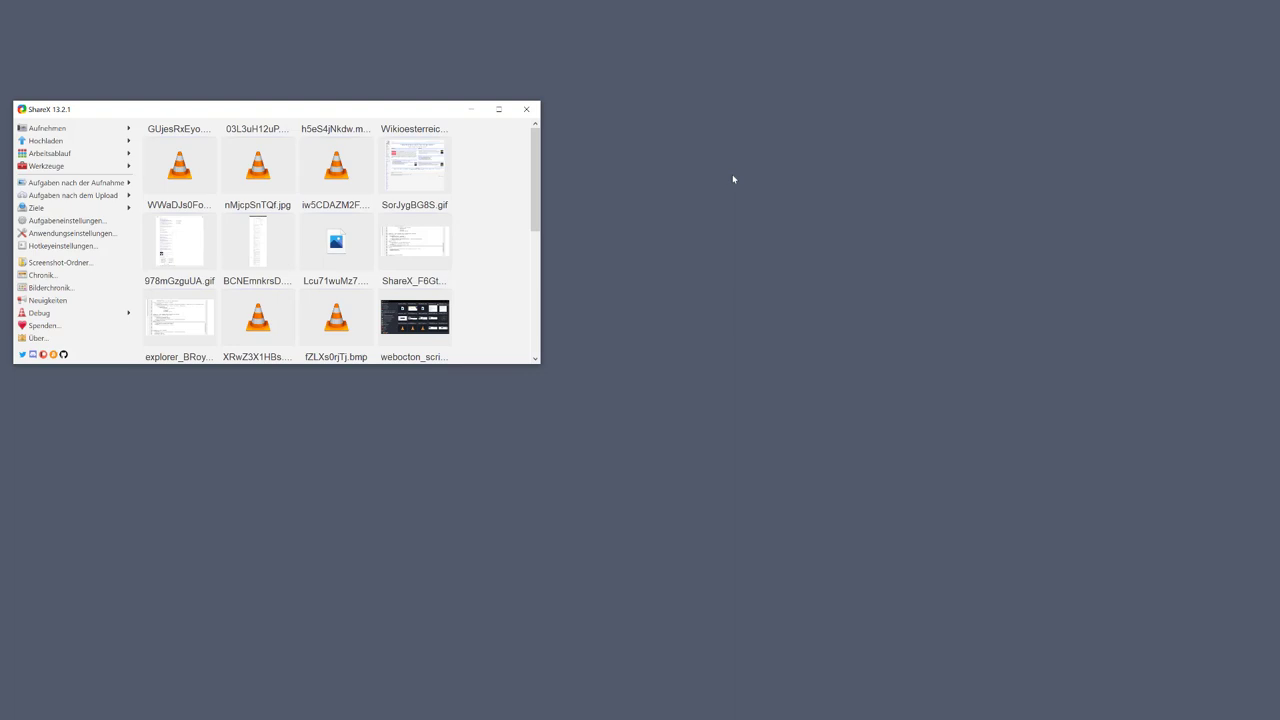
Record a larger area covering part of the ShareX window using the screen recording hotkey, stop it and open the finished video.
key(Print)
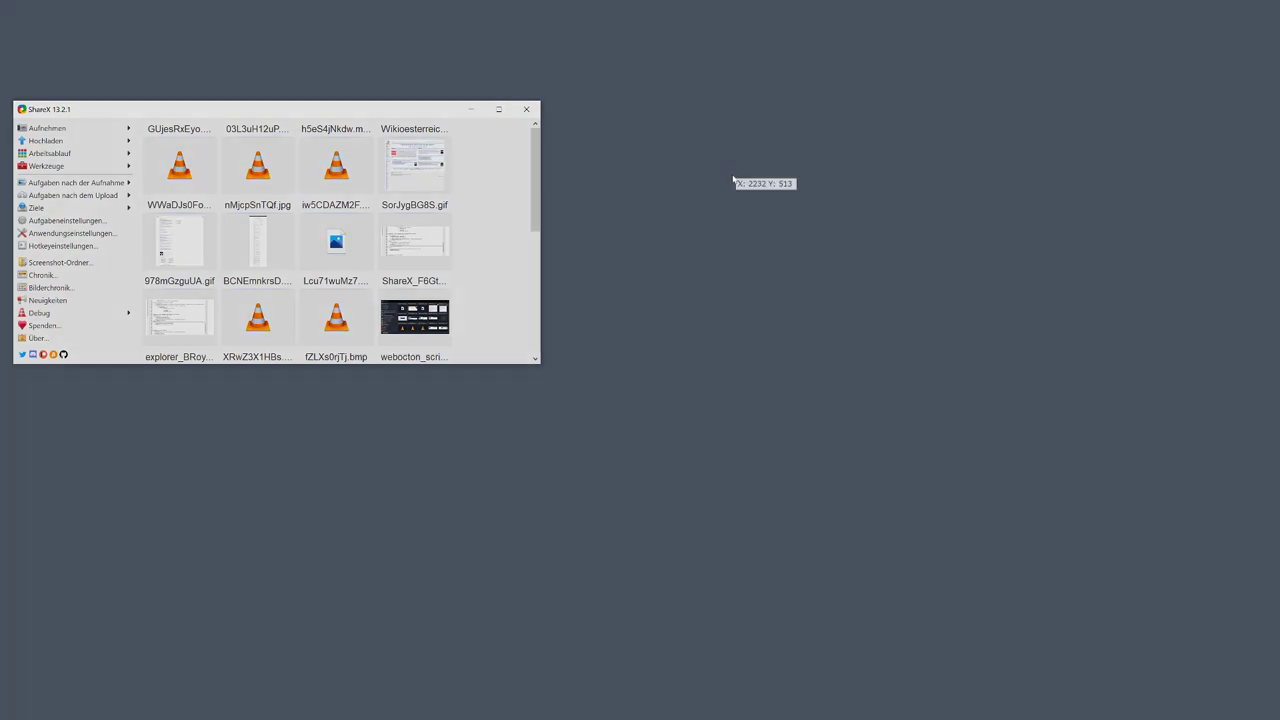
drag(268, 66, 1110, 583)
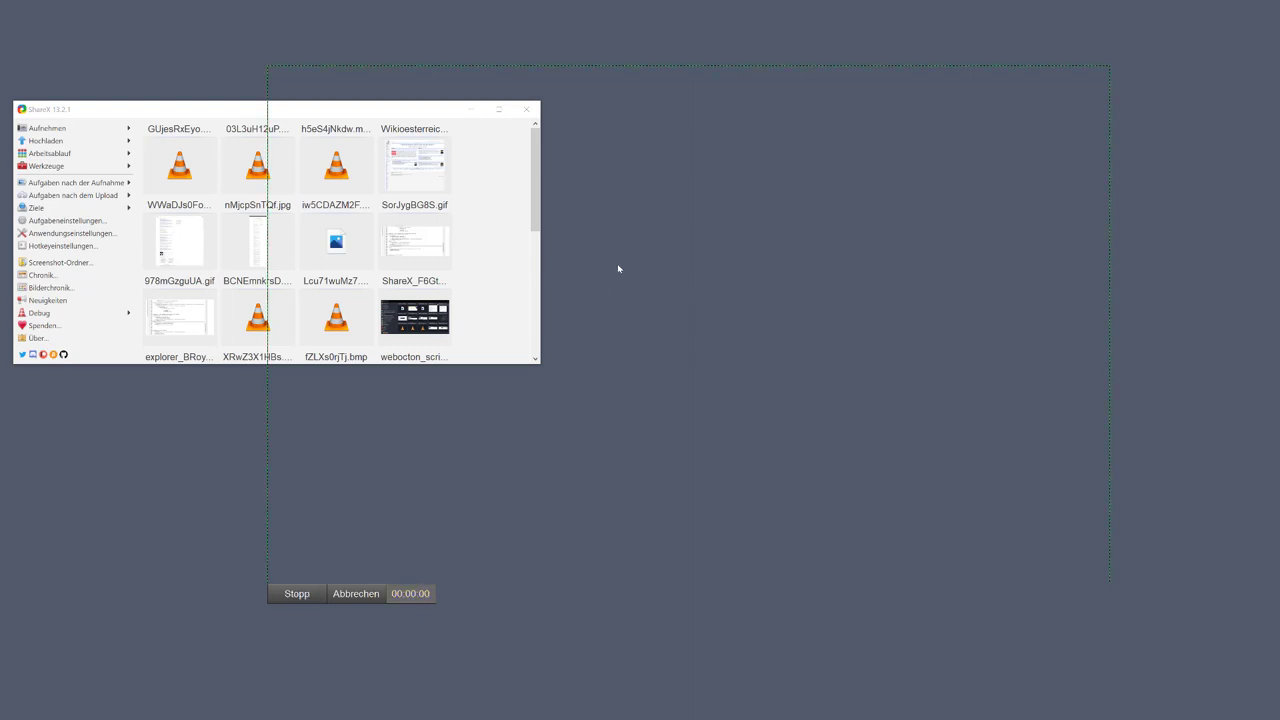
right_click(579, 267)
click(825, 150)
click(300, 593)
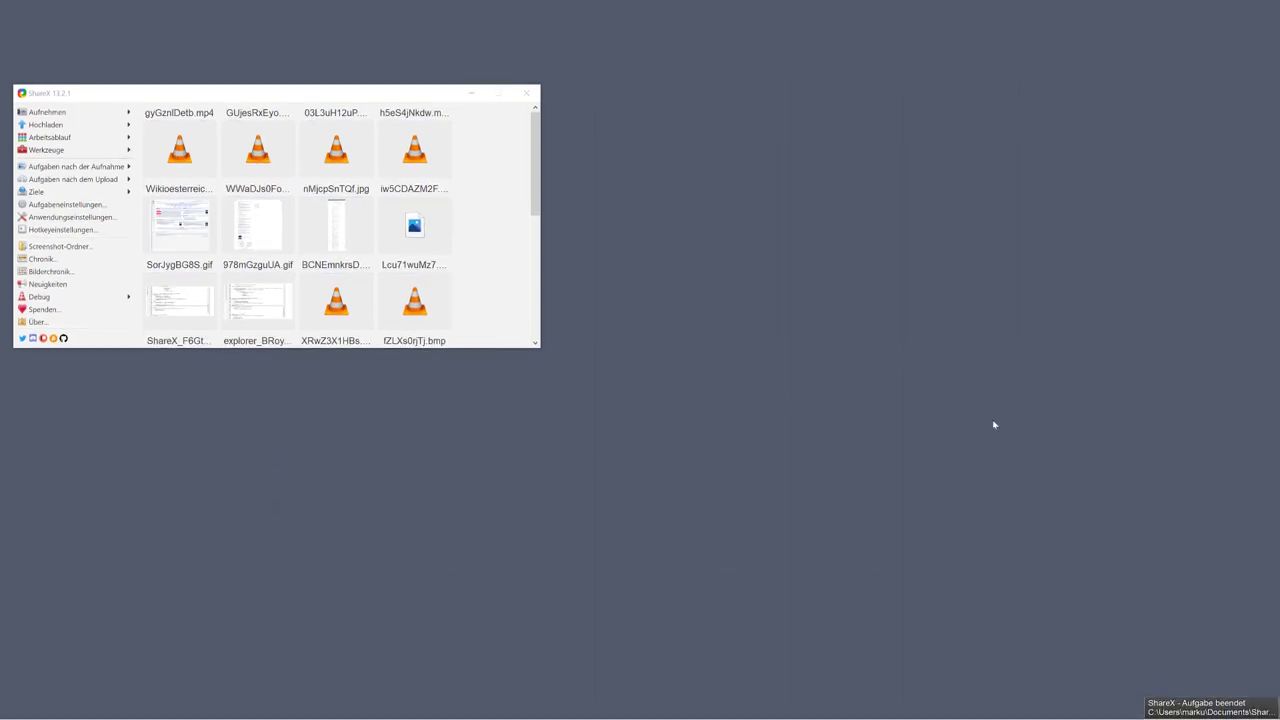
click(1218, 711)
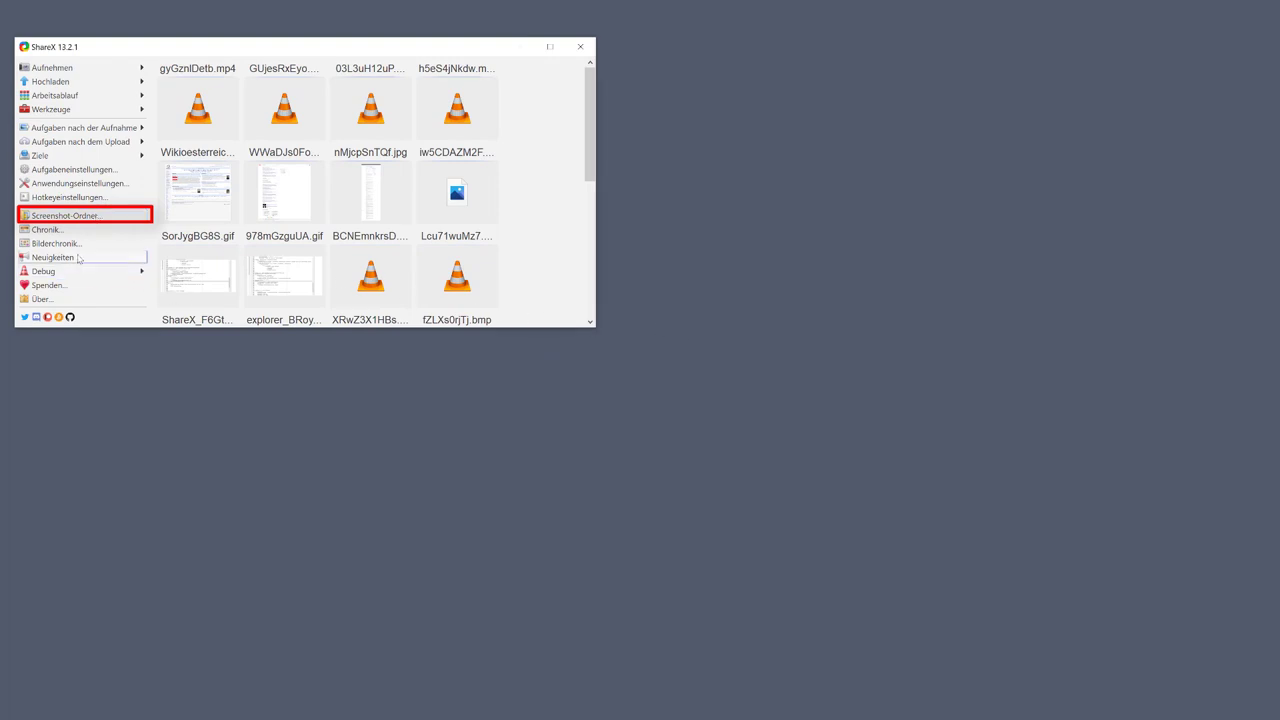
Open the screenshot folder, show its files in the details view sorted by newest date, and pick the recording gyGznIDetb.mp4.
click(75, 217)
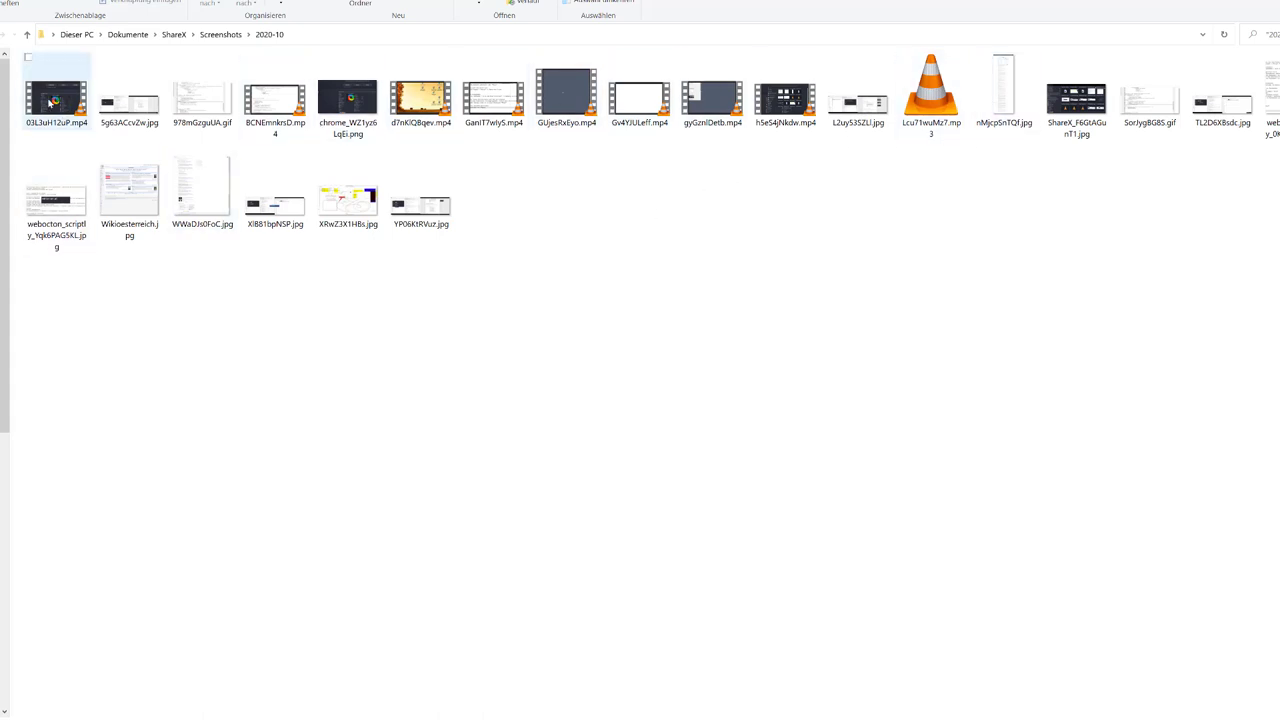
click(50, 101)
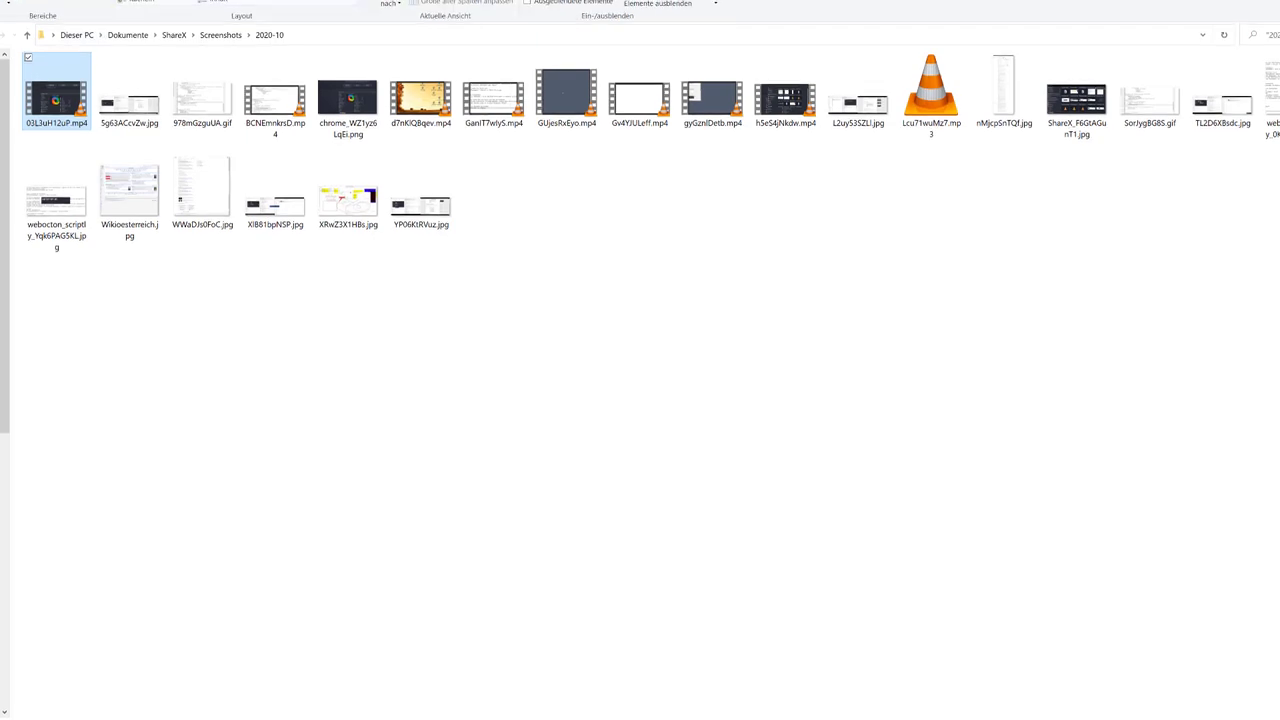
click(112, 0)
click(306, 32)
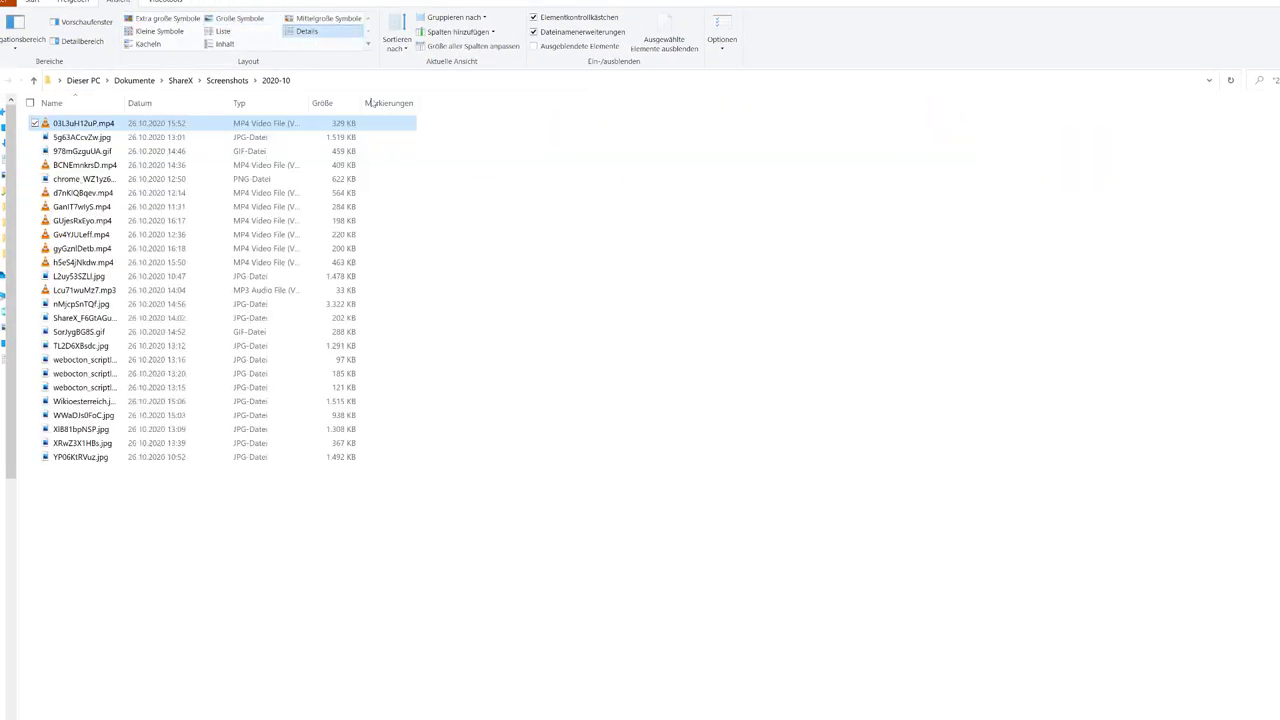
click(162, 106)
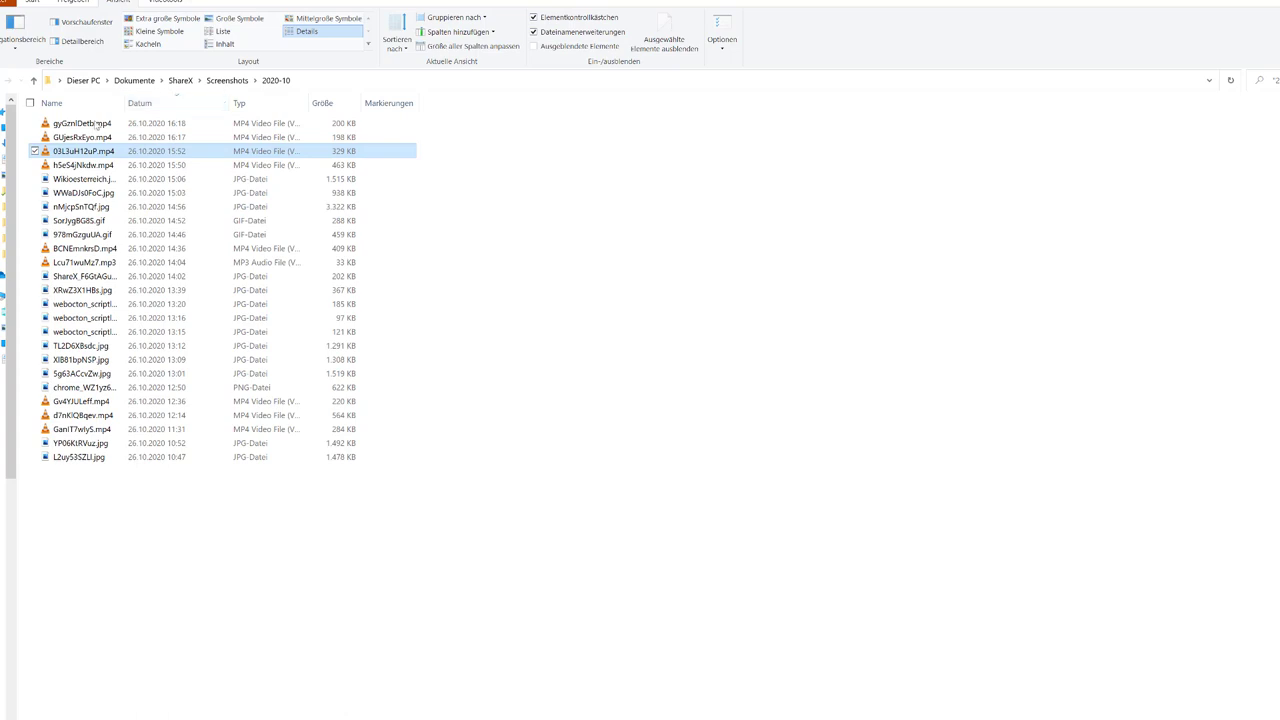
click(97, 125)
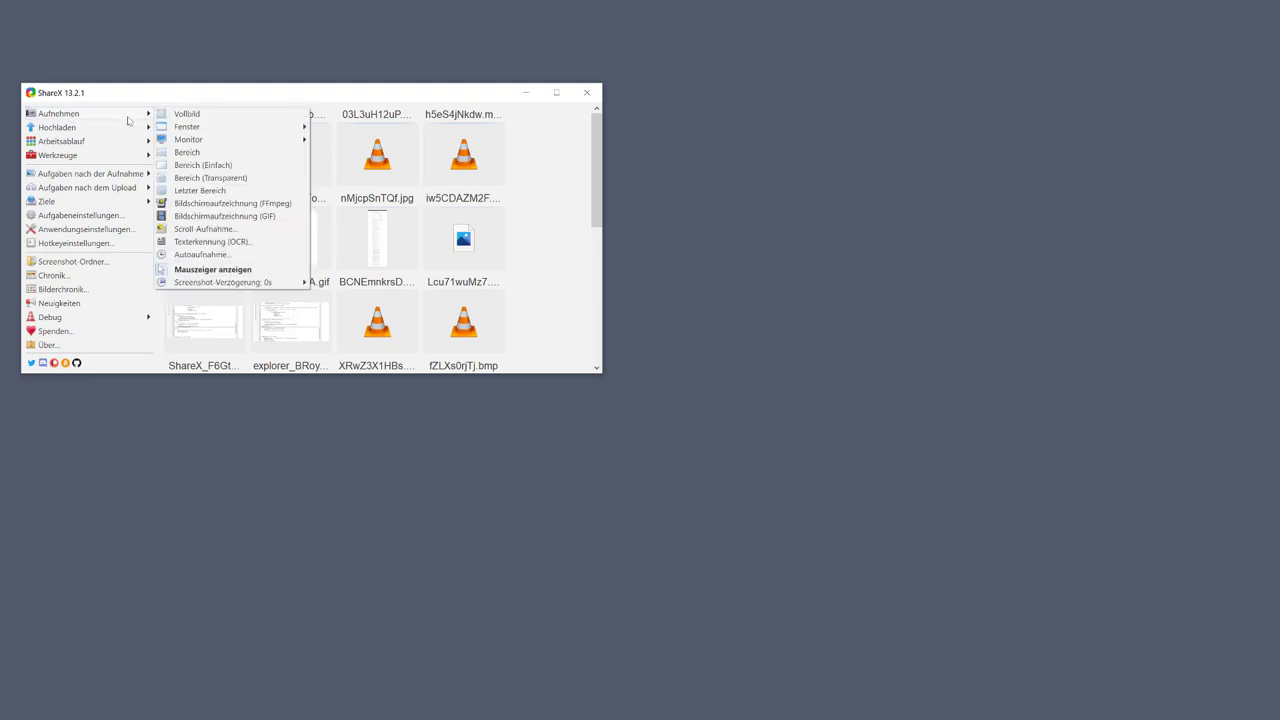
mouse_move(133, 122)
click(240, 455)
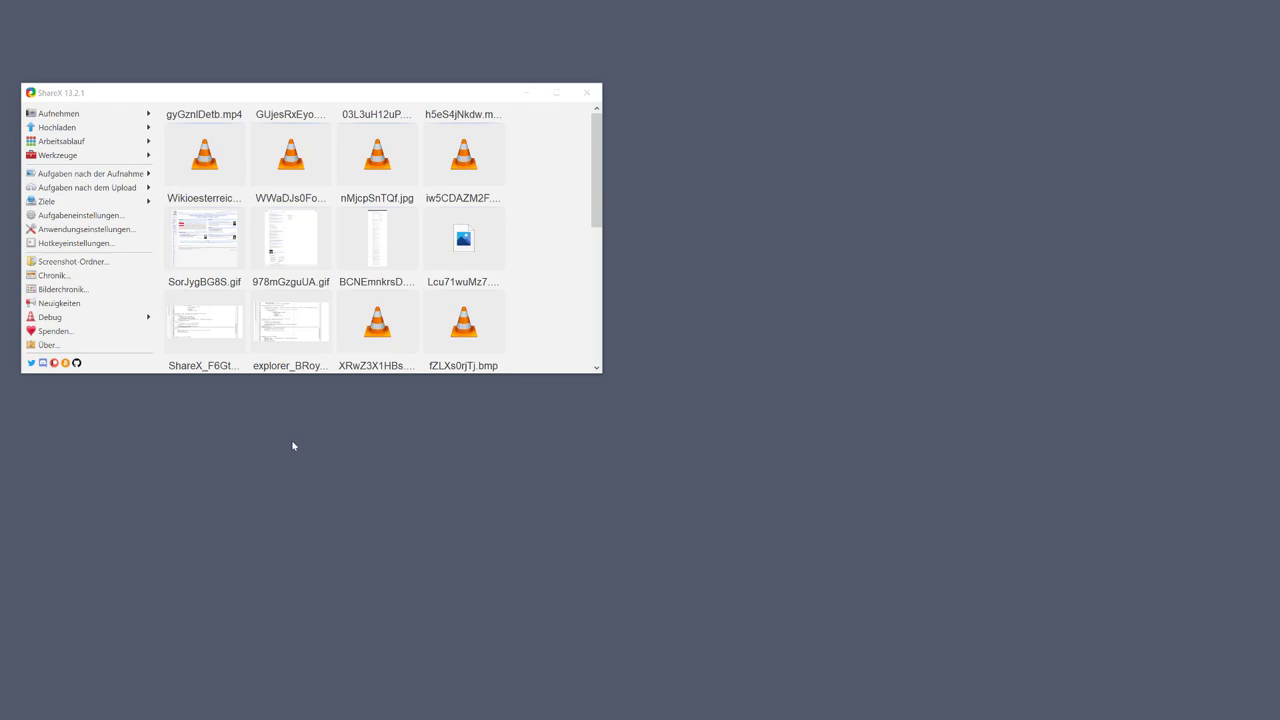